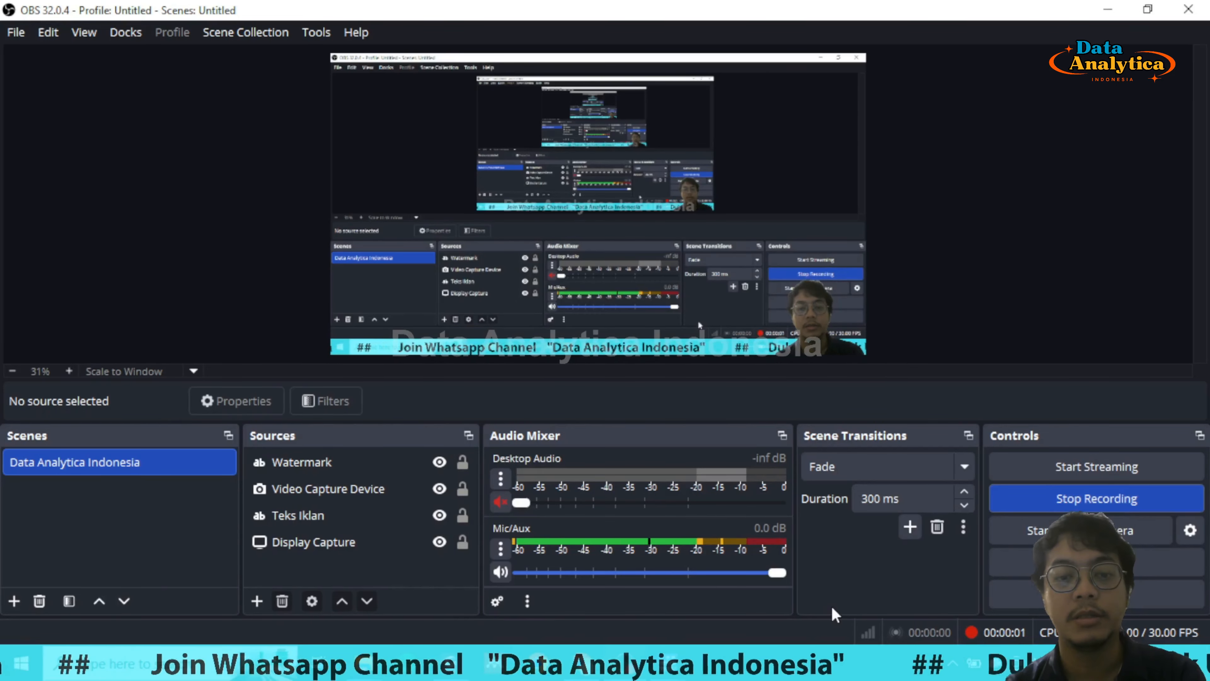
Switch to Stata and bring up the do-file desil.do for review.
mouse_move(755, 662)
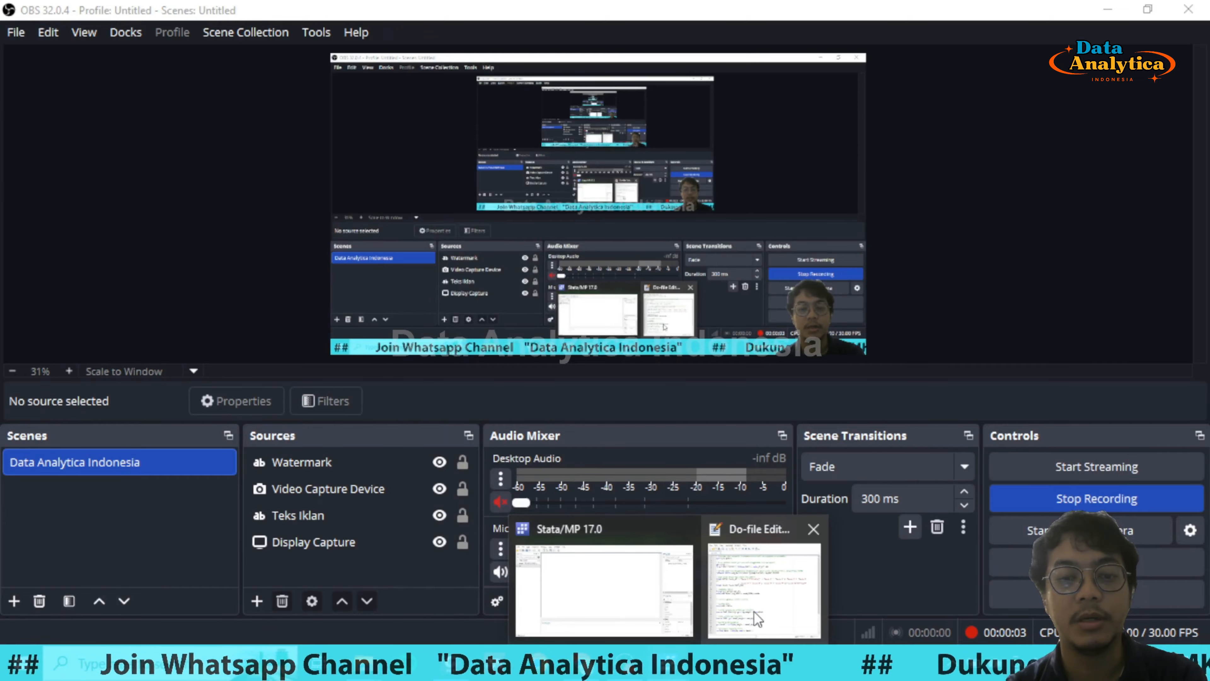
mouse_move(760, 618)
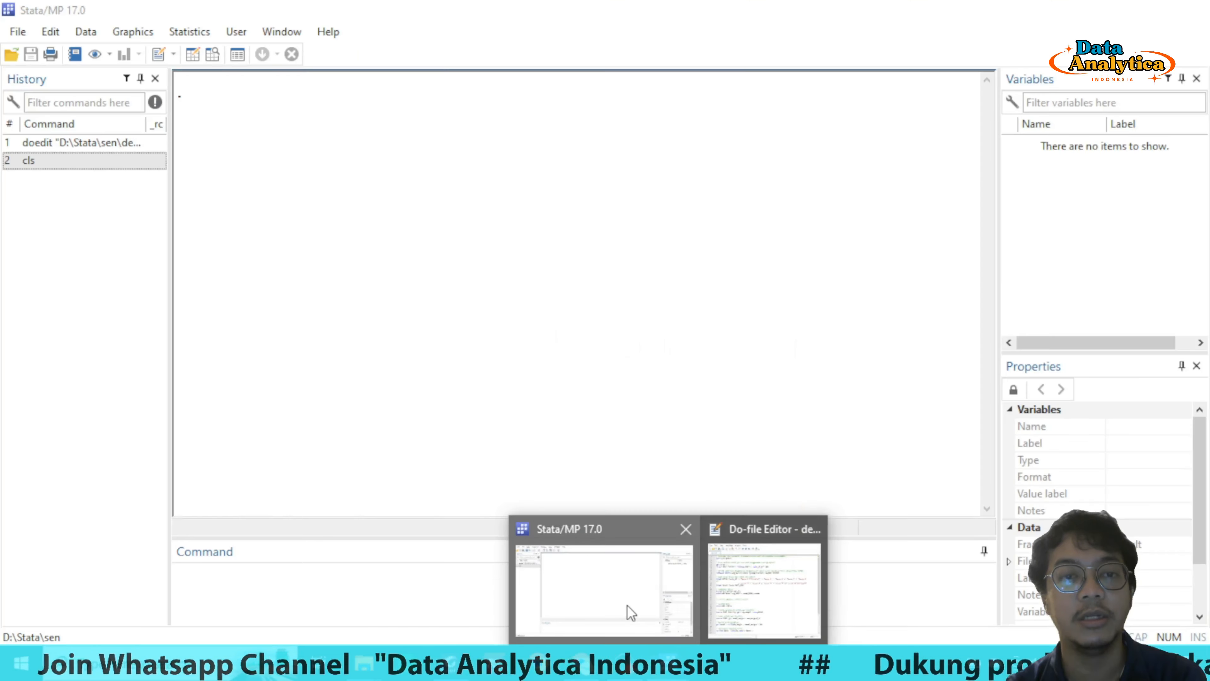
click(631, 612)
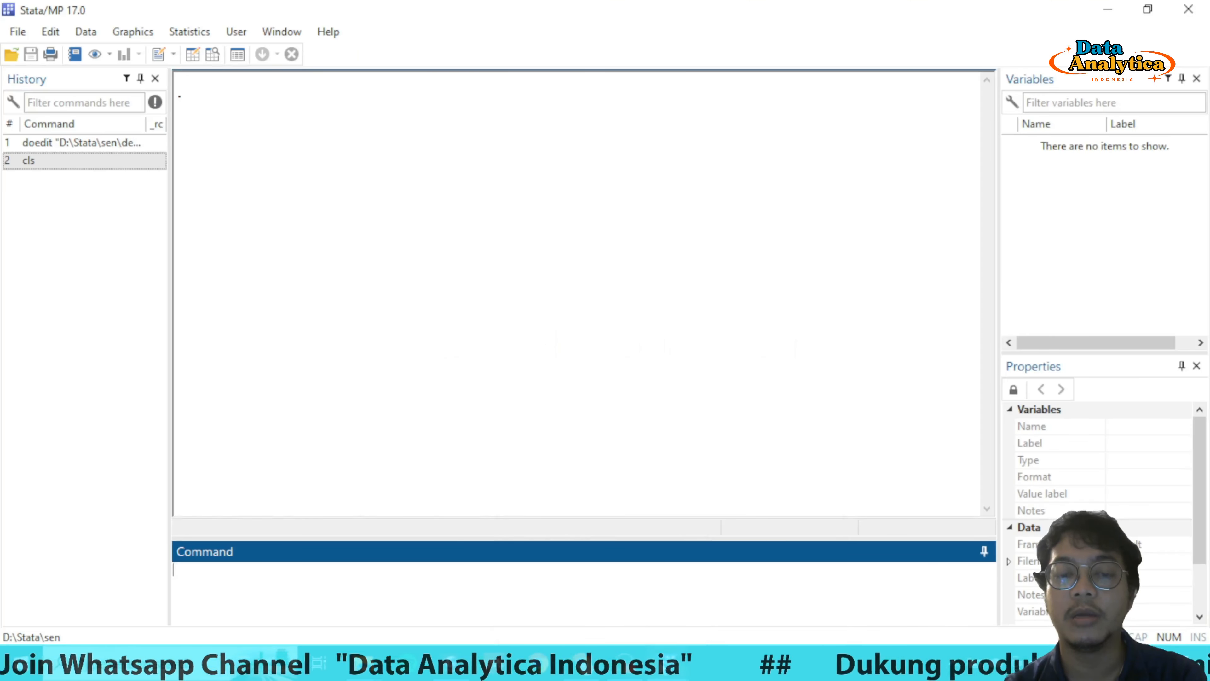
mouse_move(755, 663)
click(745, 595)
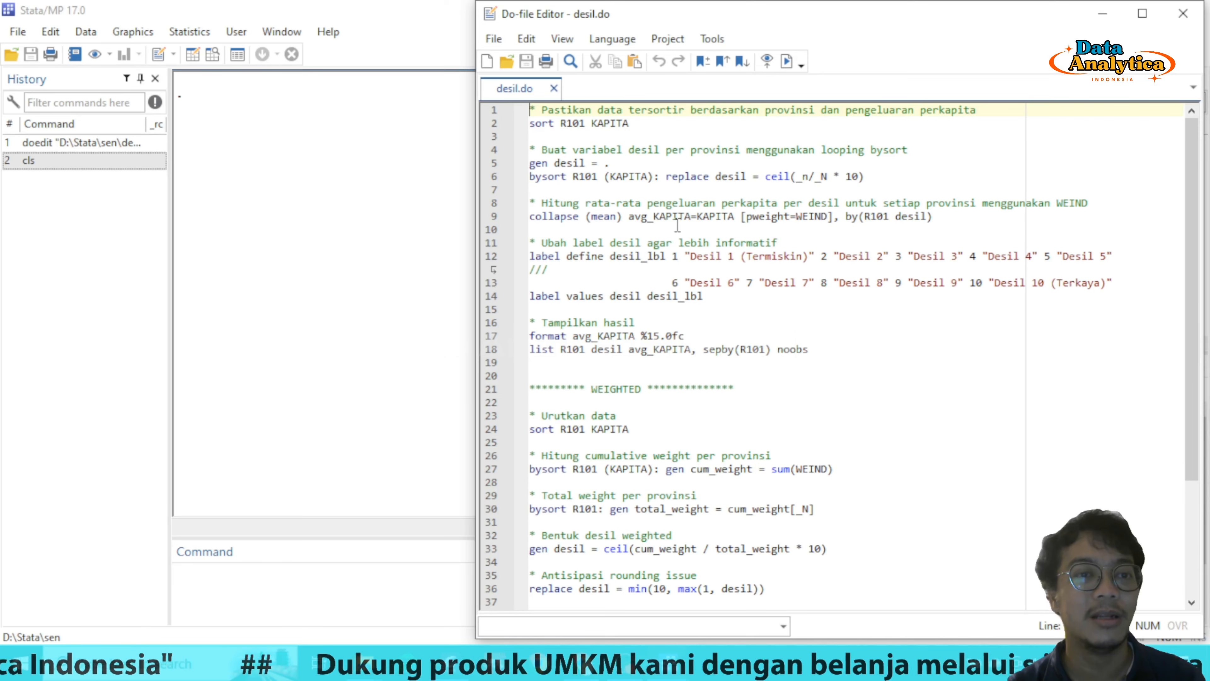
Open the dataset all.dta from D:\Stata\sen, view its records in the data editor, and return to the main window.
click(311, 192)
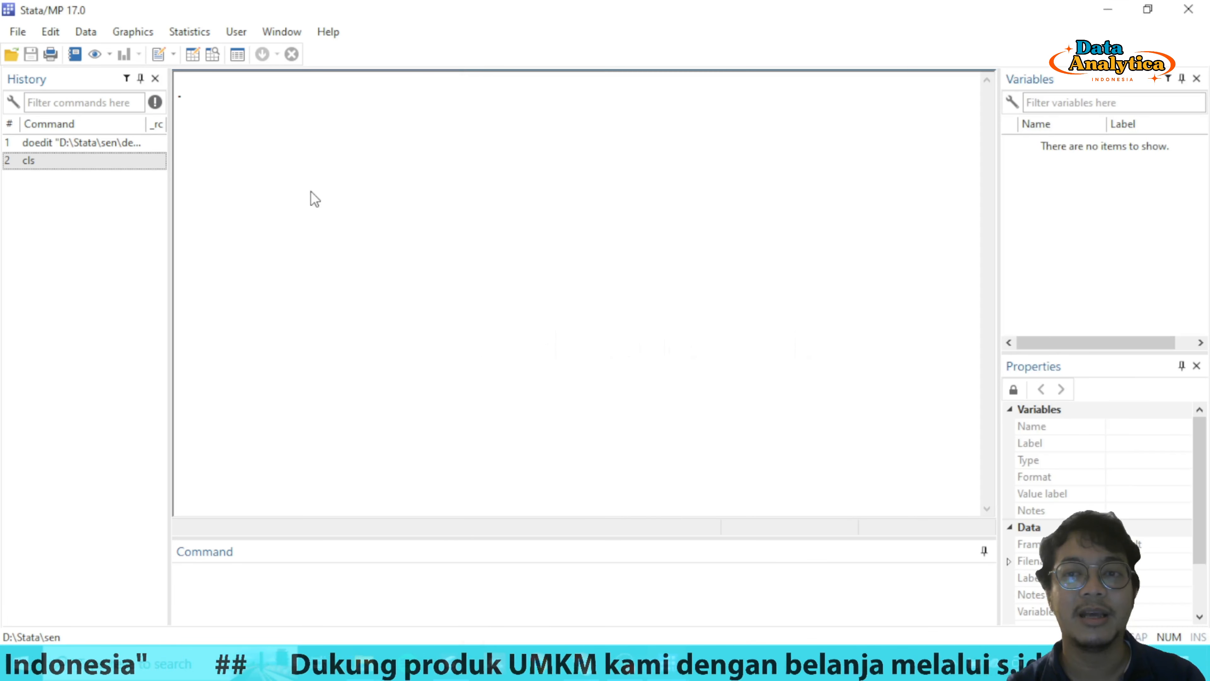
click(20, 35)
click(49, 55)
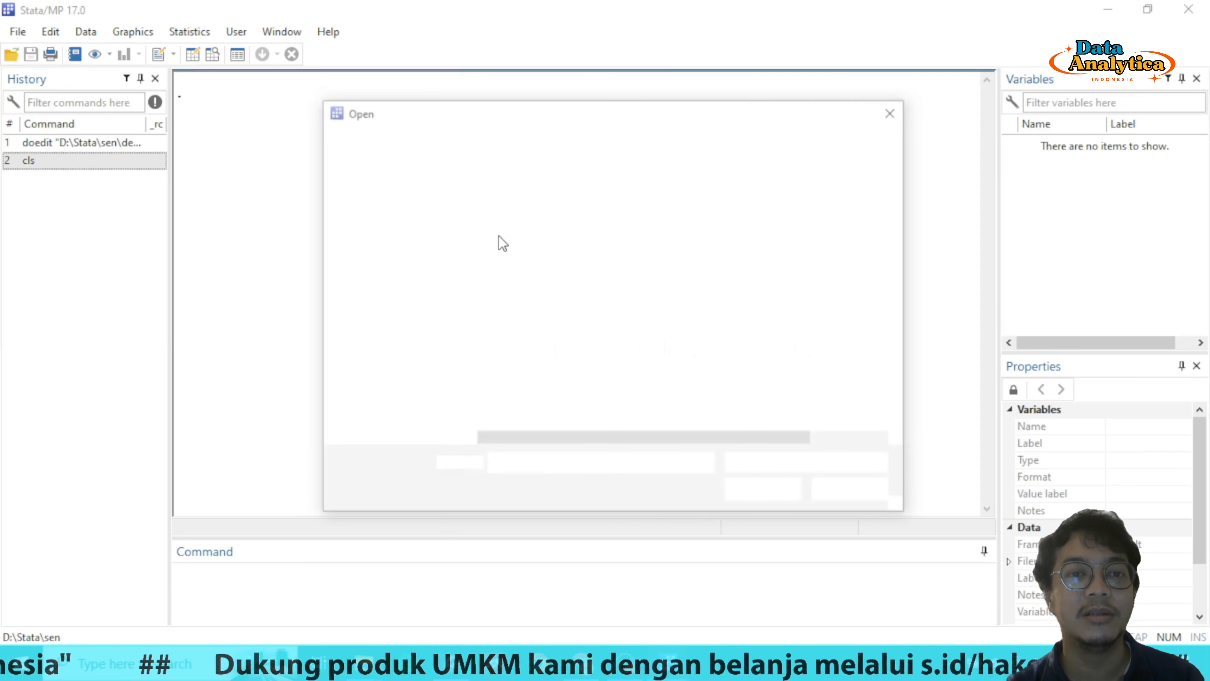
click(523, 225)
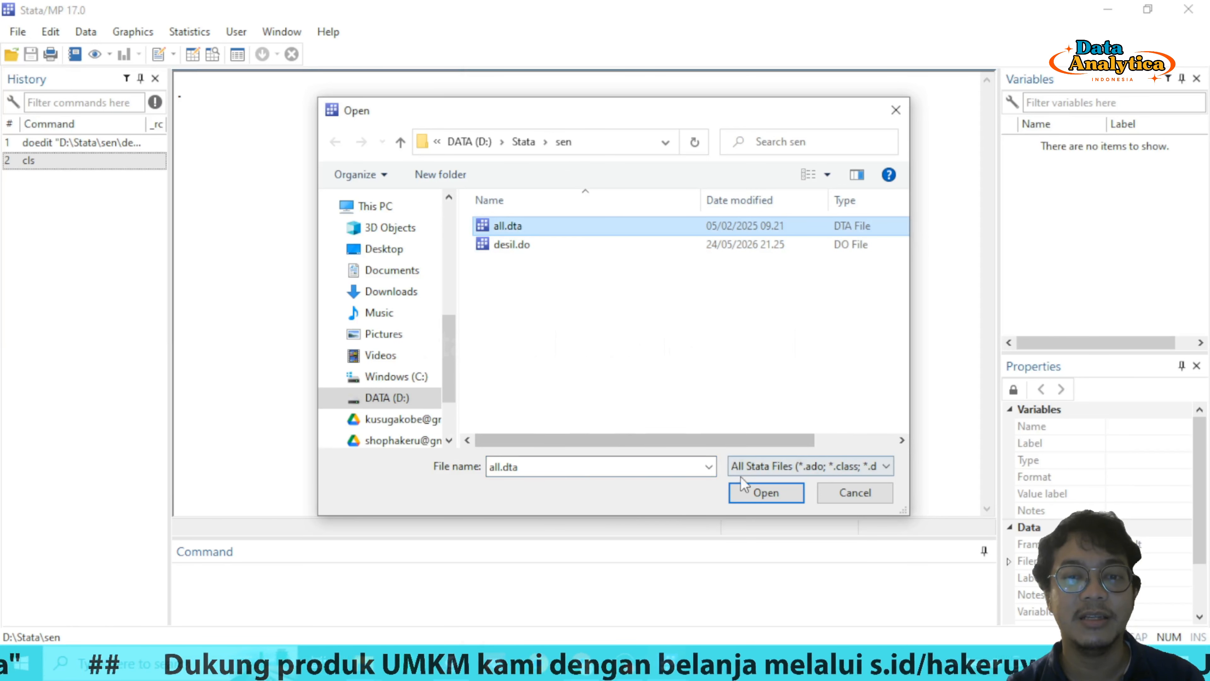
click(760, 494)
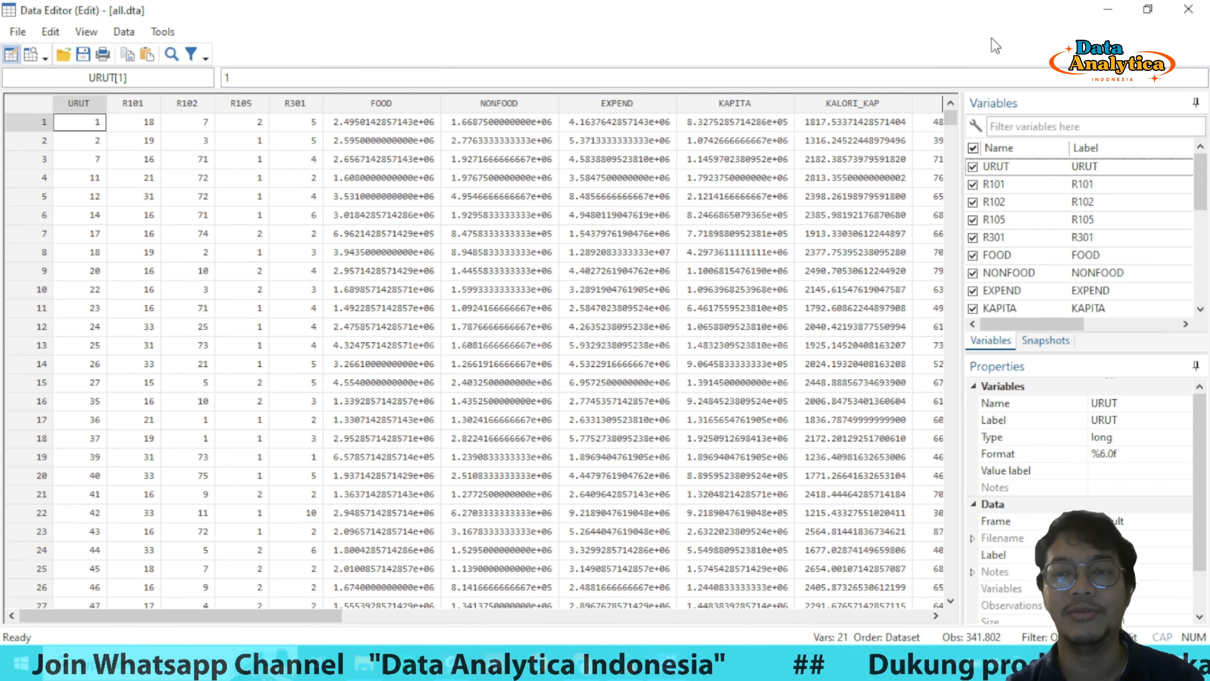
click(1205, 6)
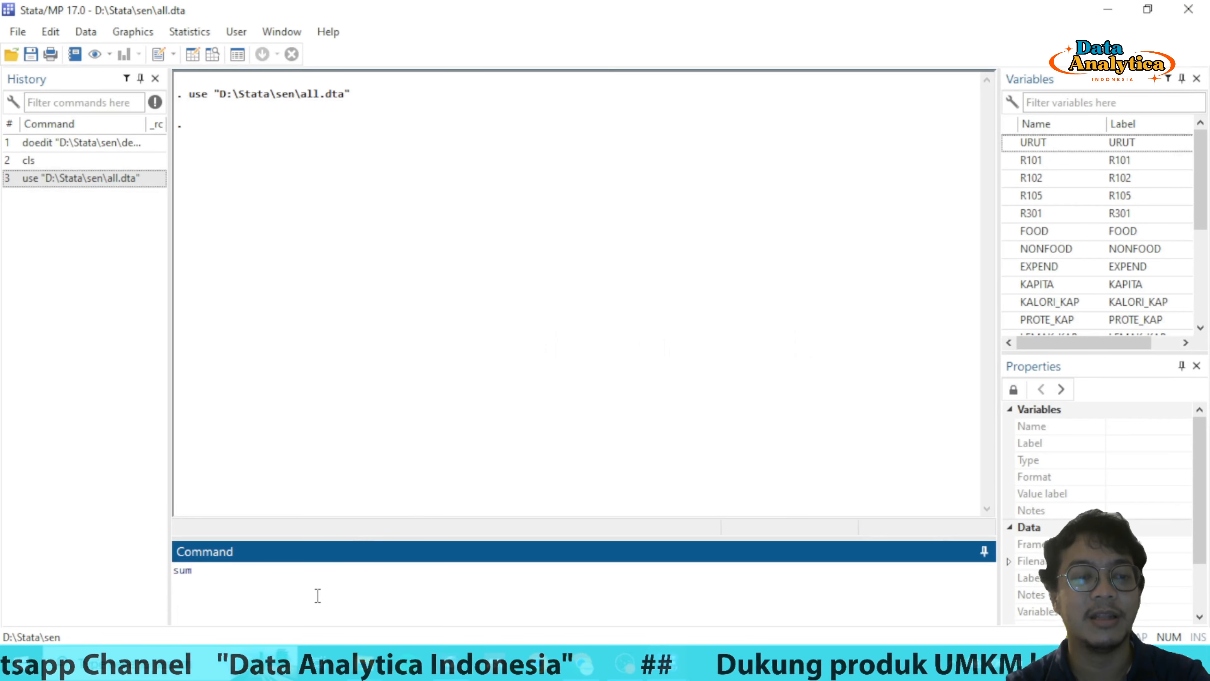
Run sum to produce summary statistics for all variables and highlight the KAPITA row in the results.
text(sum)
key(Return)
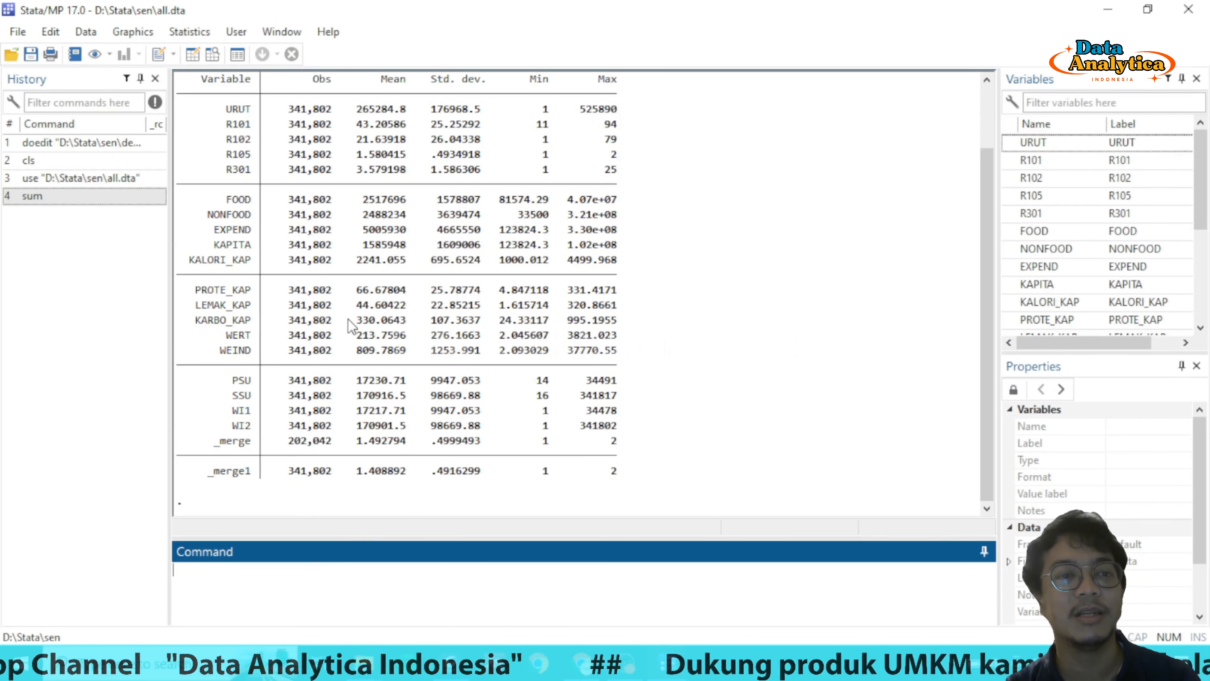
drag(211, 247, 636, 251)
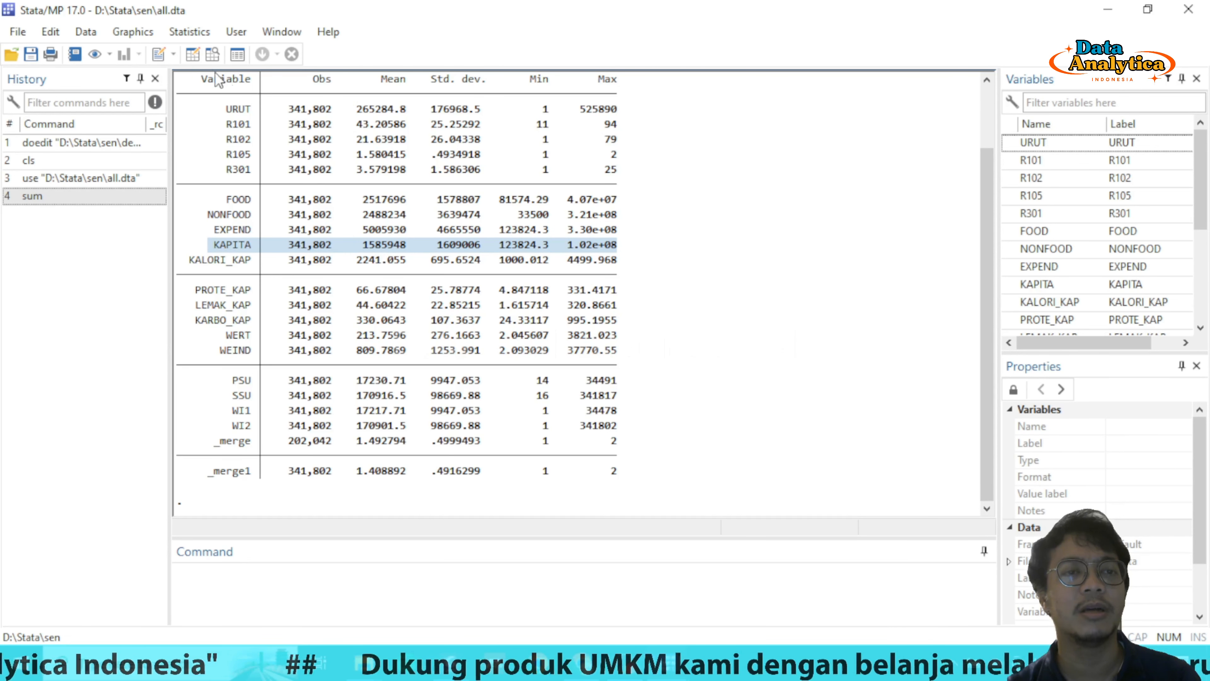
Examine the records of all.dta in the data editor and the commands in desil.do before running them.
click(192, 54)
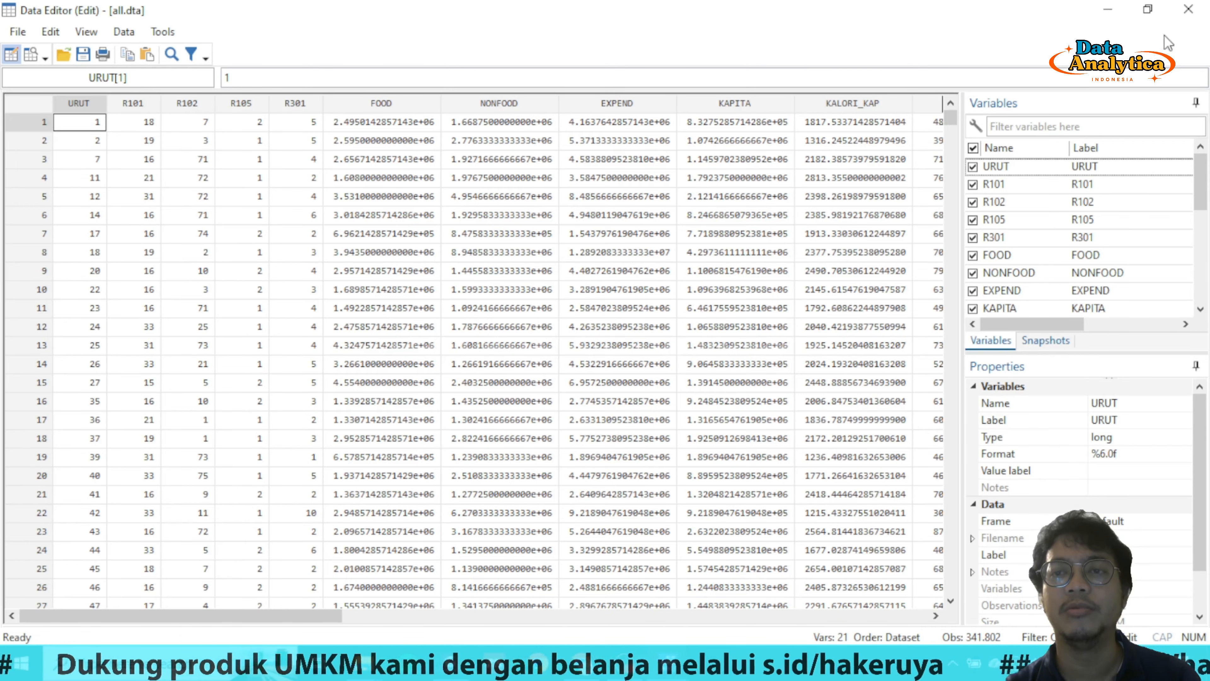
click(1188, 9)
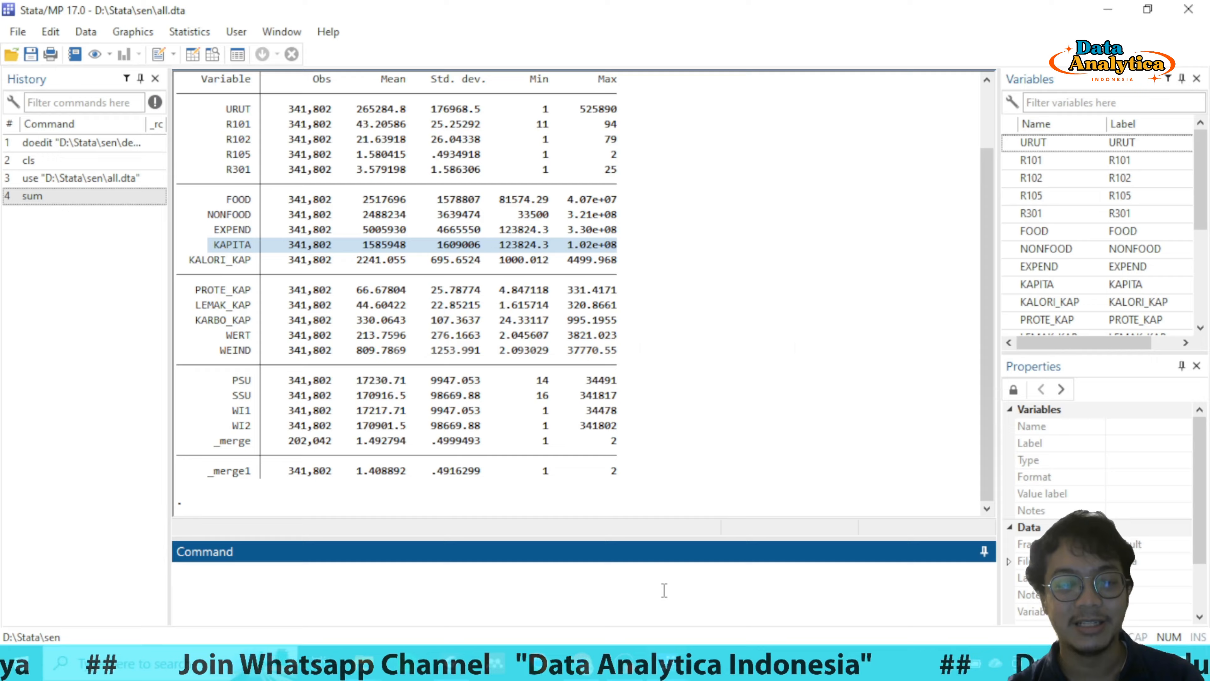
mouse_move(670, 669)
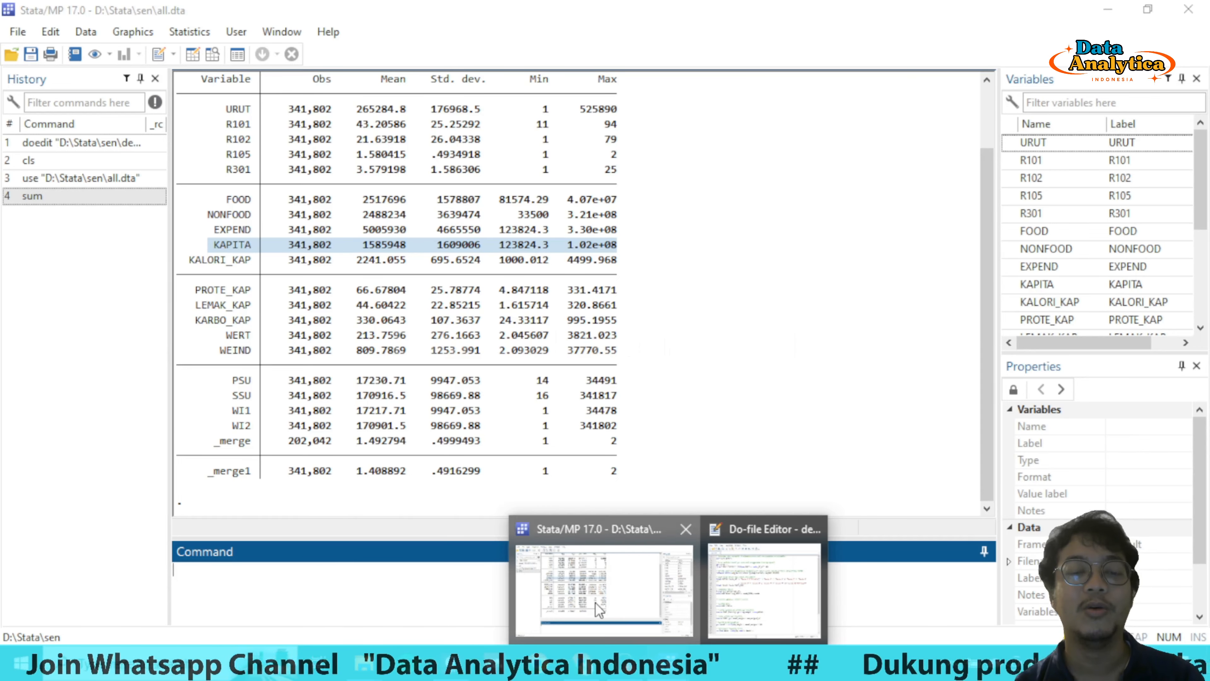
click(761, 611)
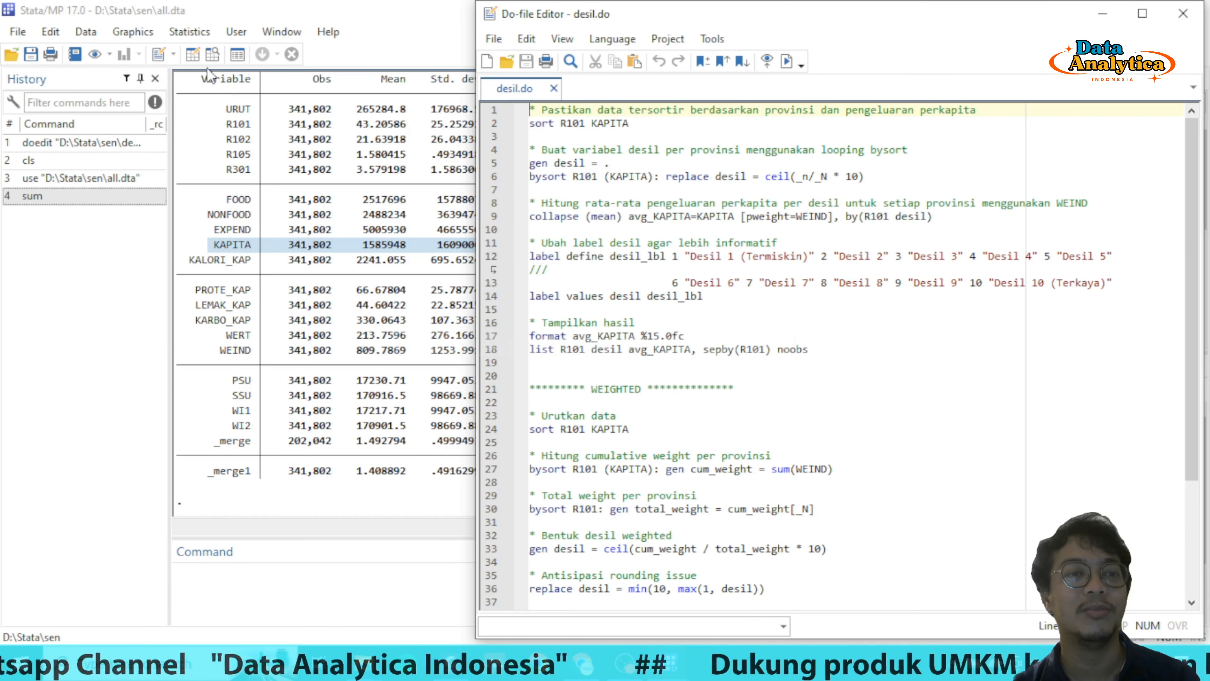
click(206, 57)
click(204, 56)
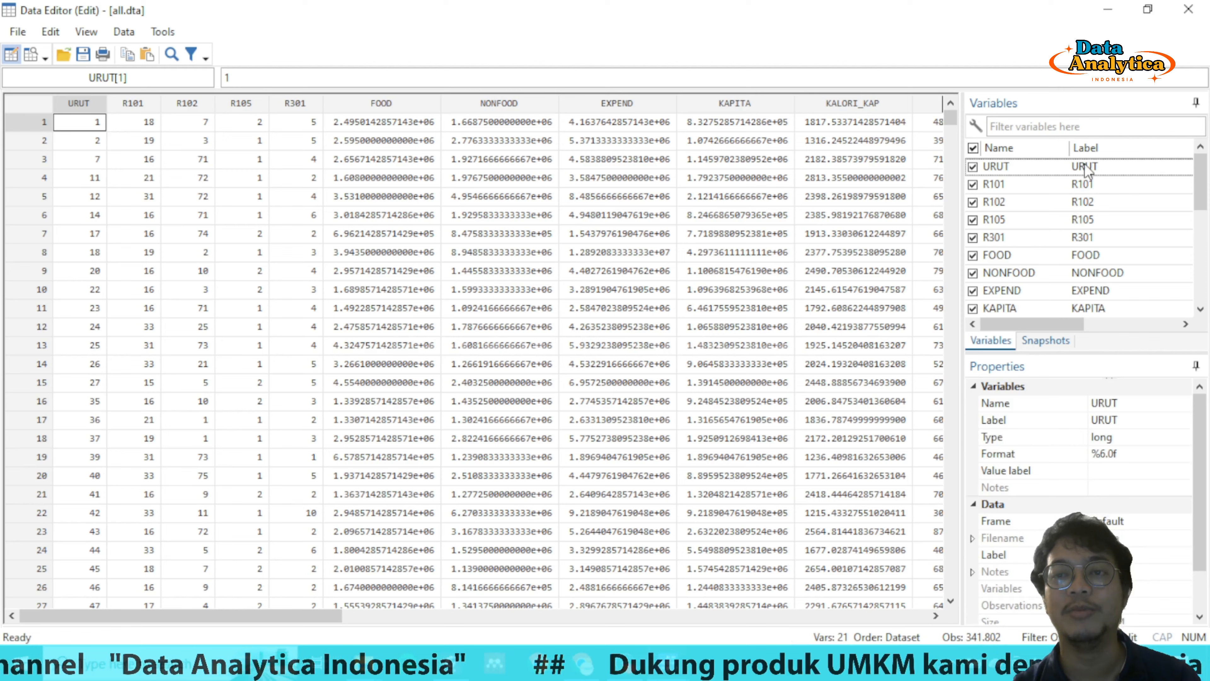
click(1189, 9)
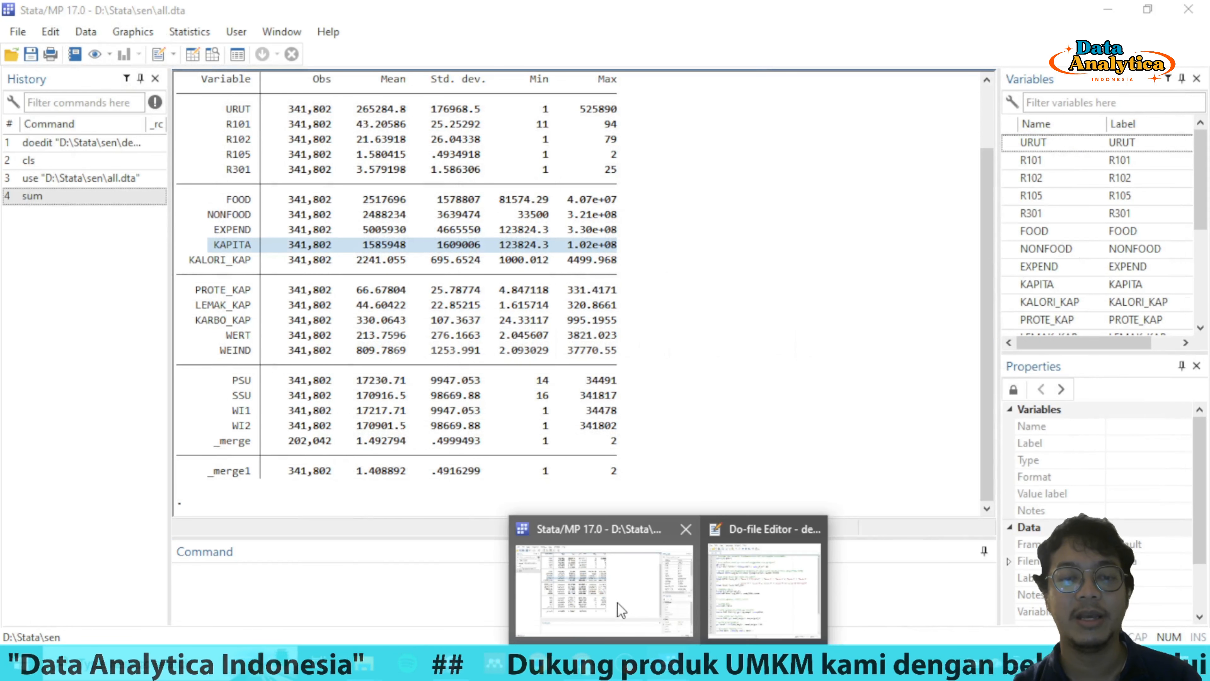
Run the do-file's first command, sort R101 KAPITA, and check the record order in the data editor.
click(745, 594)
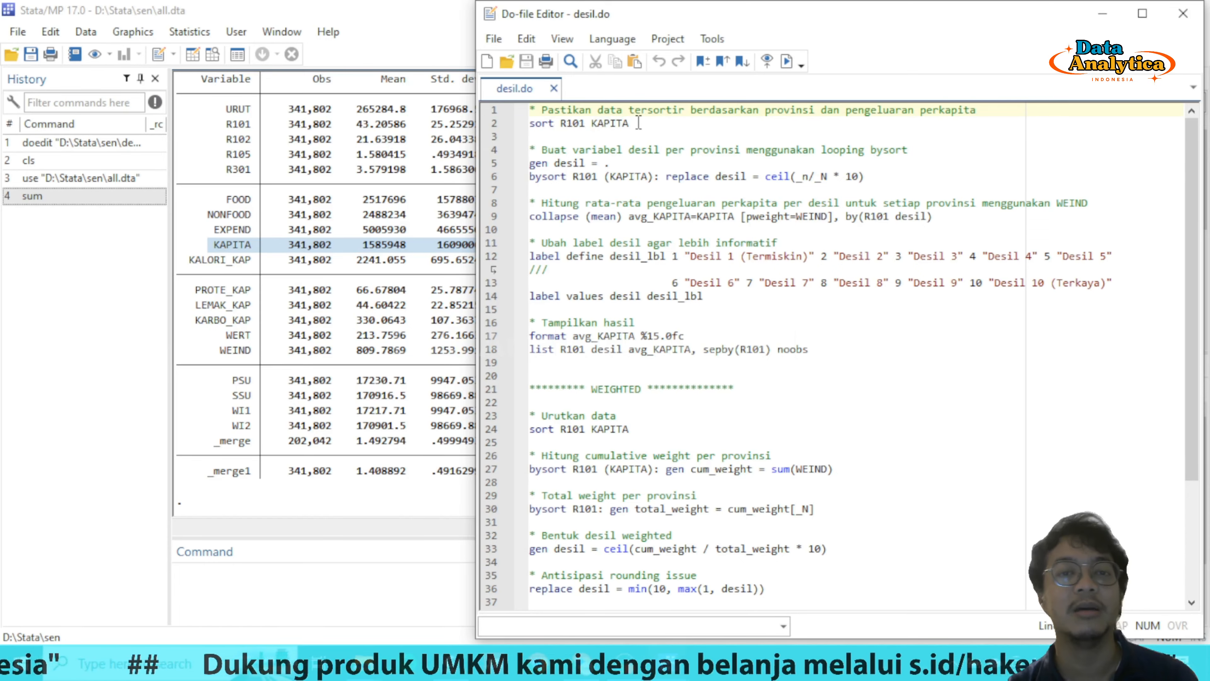
drag(638, 123, 529, 111)
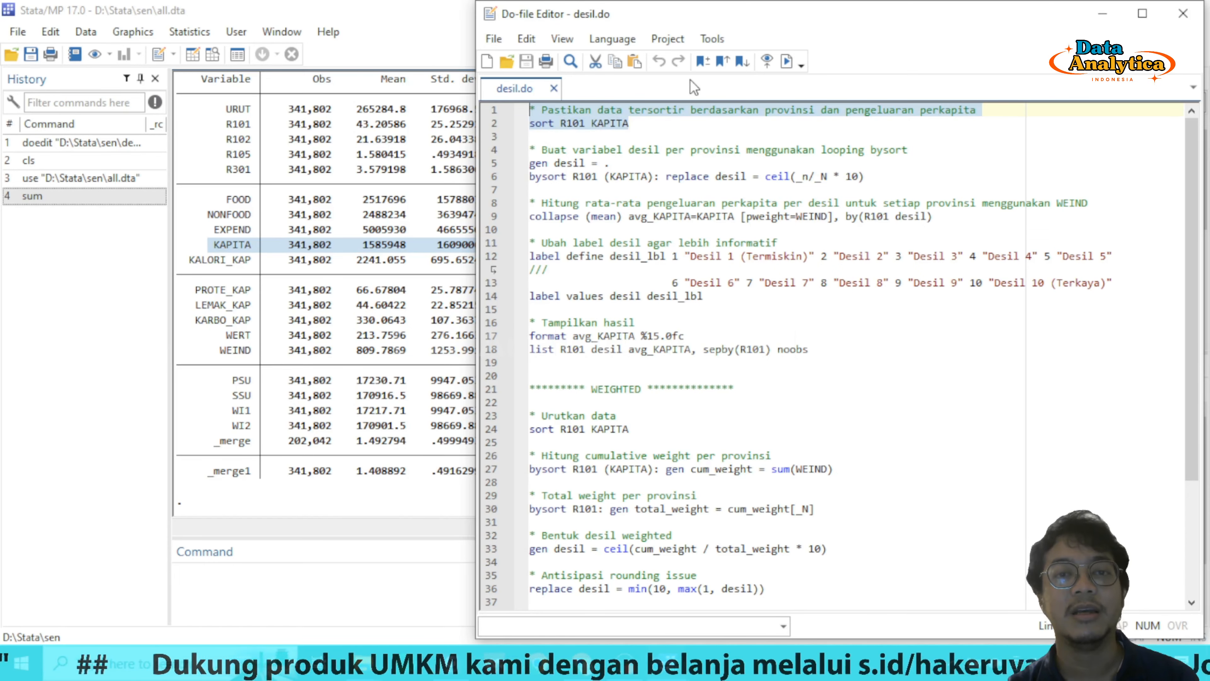
click(786, 61)
click(348, 262)
click(193, 54)
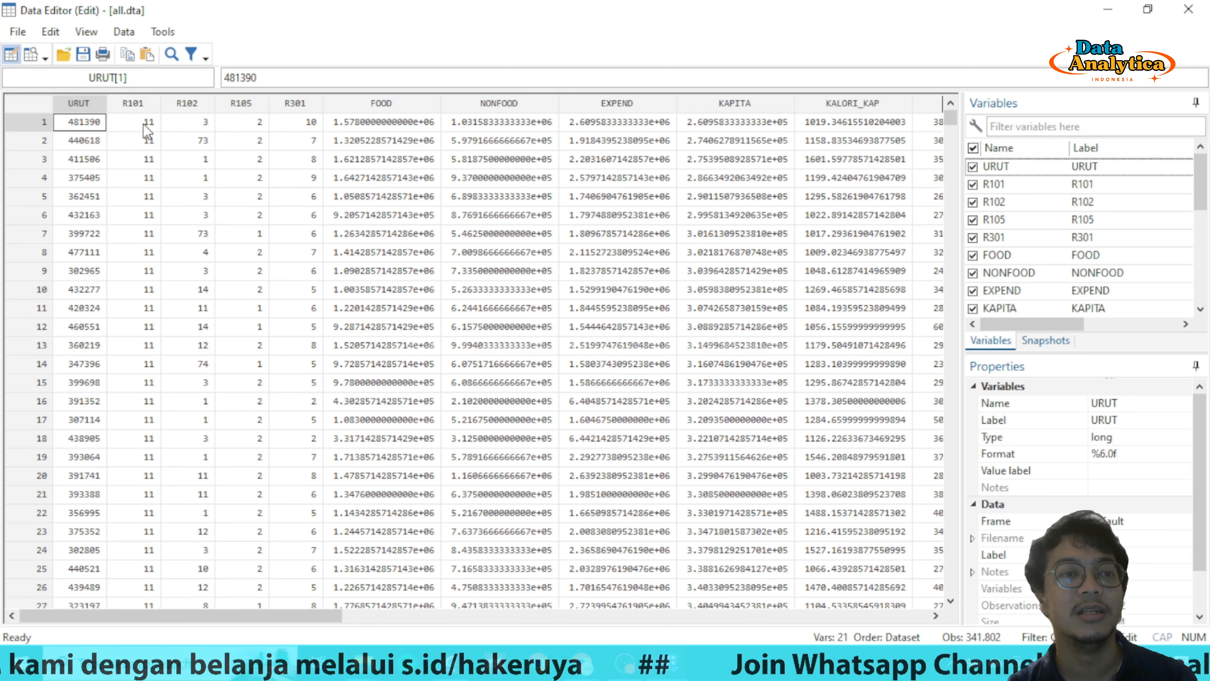
click(1189, 8)
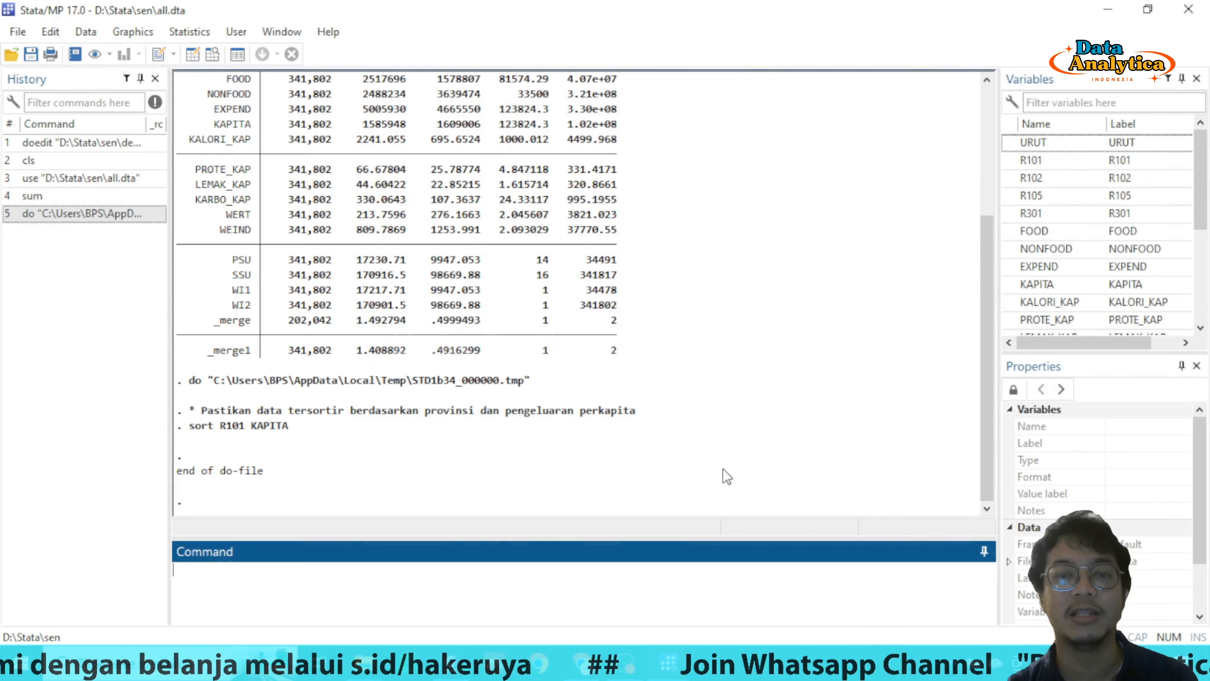
Run the do-file line gen desil = . to create an empty desil variable.
mouse_move(668, 672)
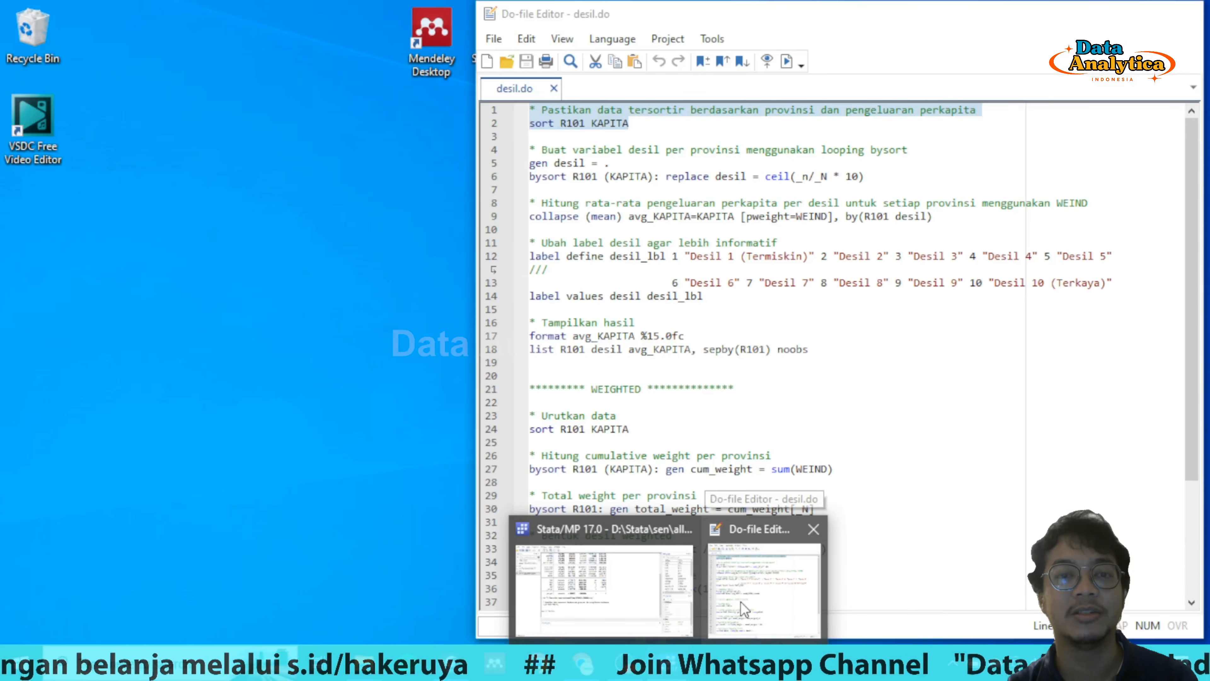
click(740, 601)
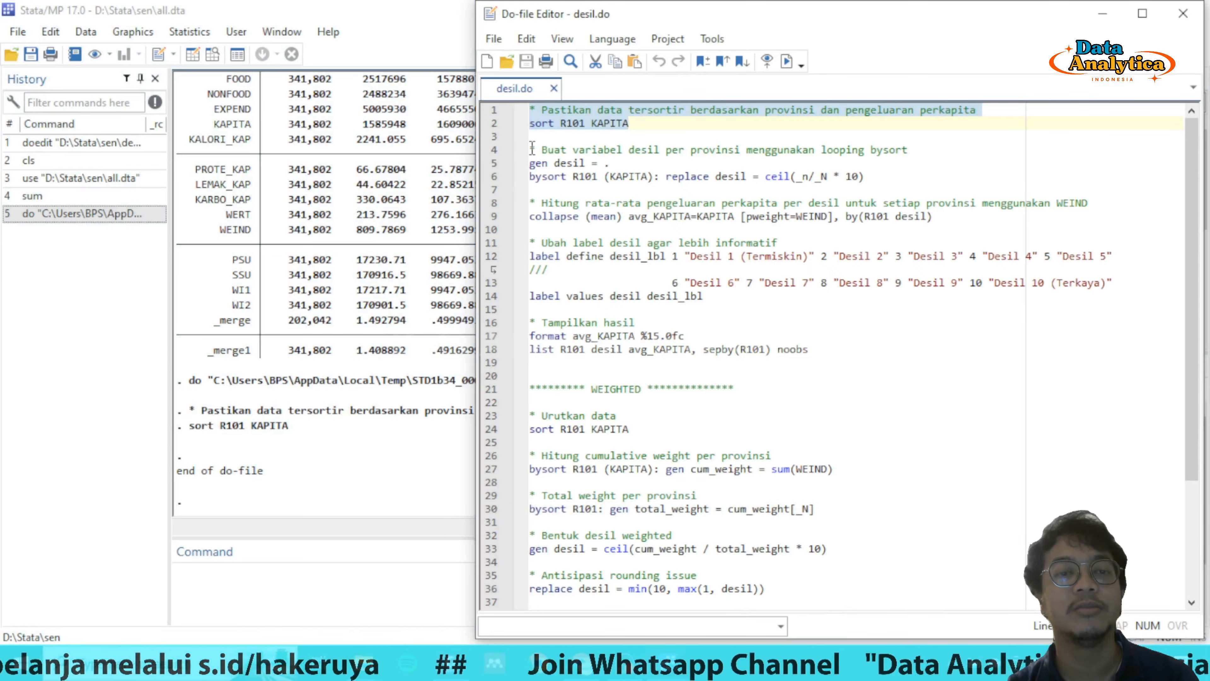
drag(533, 149, 623, 162)
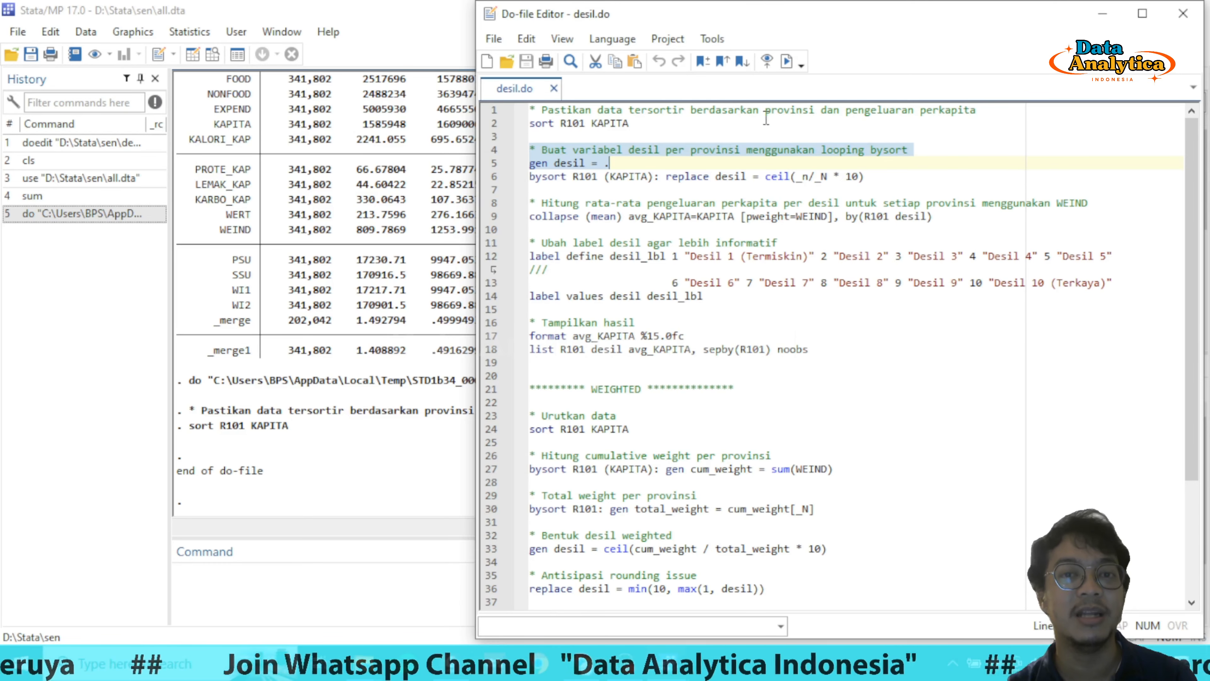
click(786, 61)
click(385, 268)
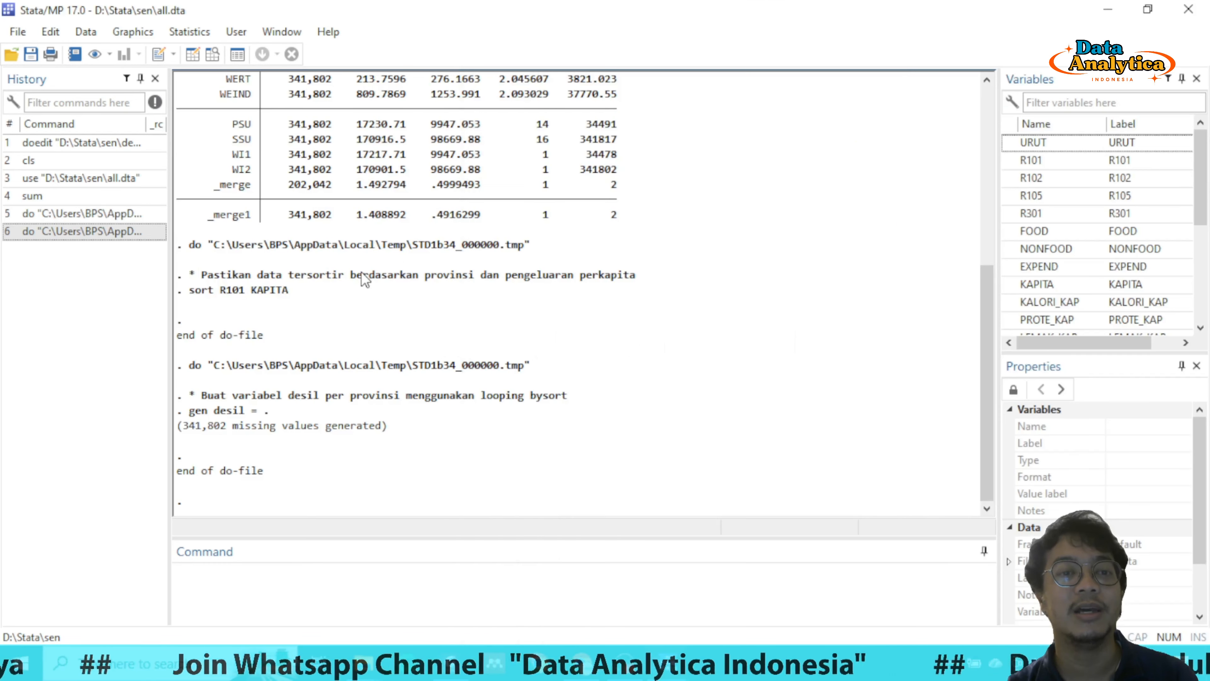
Inspect the empty desil column at the end of the dataset in the data editor.
click(192, 54)
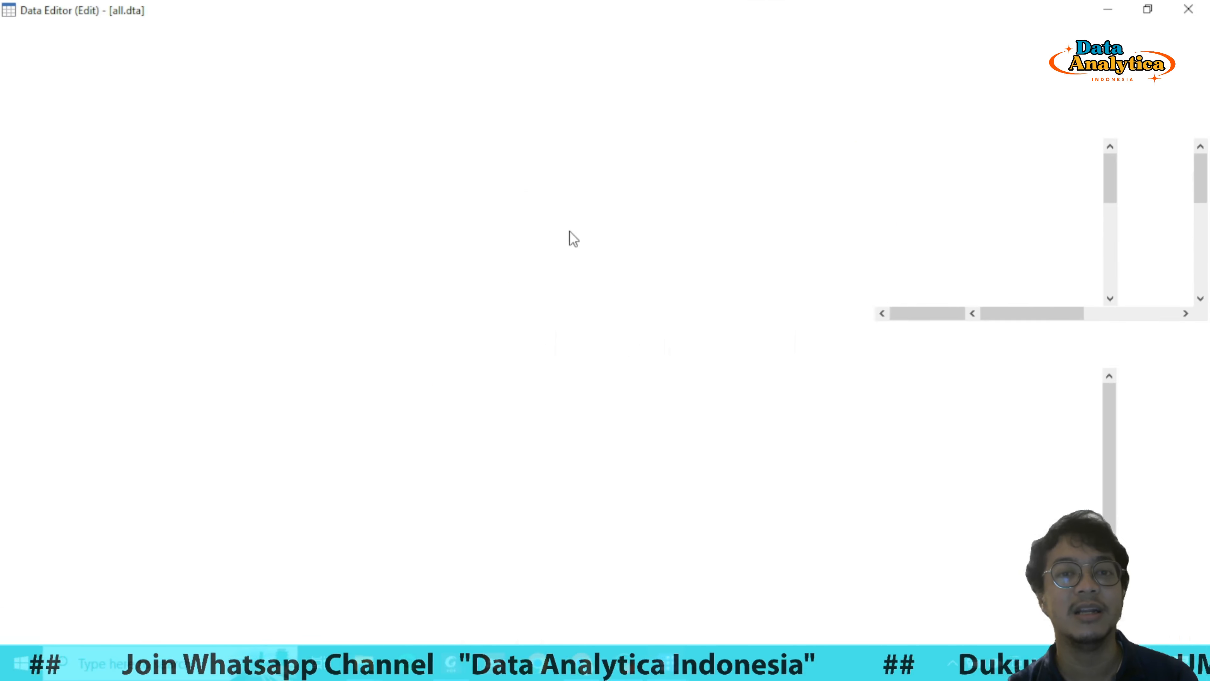
scroll(607, 455, right, 10)
scroll(610, 460, left, 10)
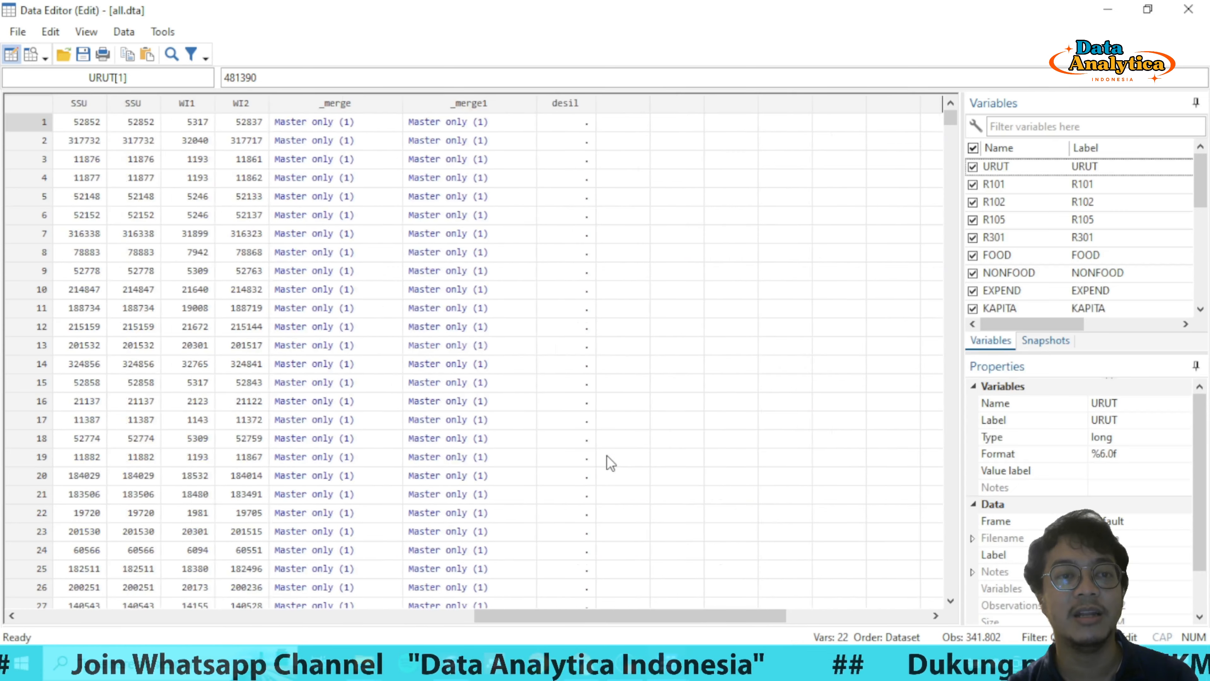
scroll(734, 317, right, 4)
scroll(731, 323, right, 1)
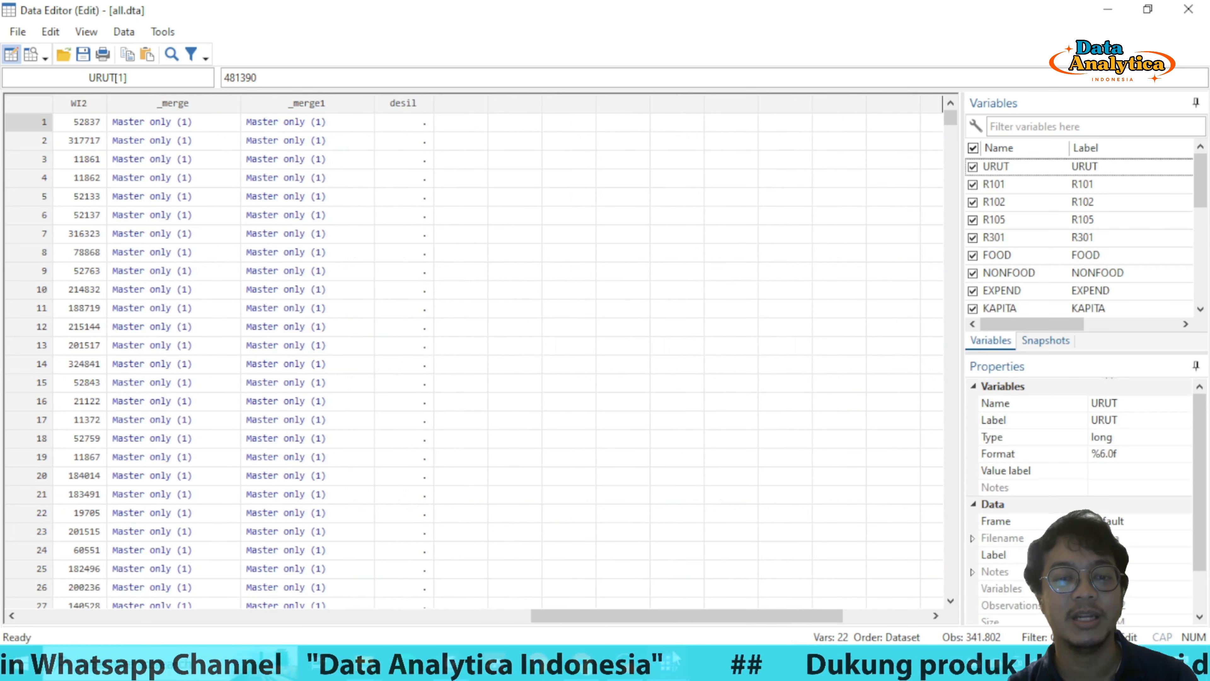
Run bysort R101 (KAPITA): replace desil = ceil(_n/_N * 10) from desil.do to assign deciles within each province.
click(520, 596)
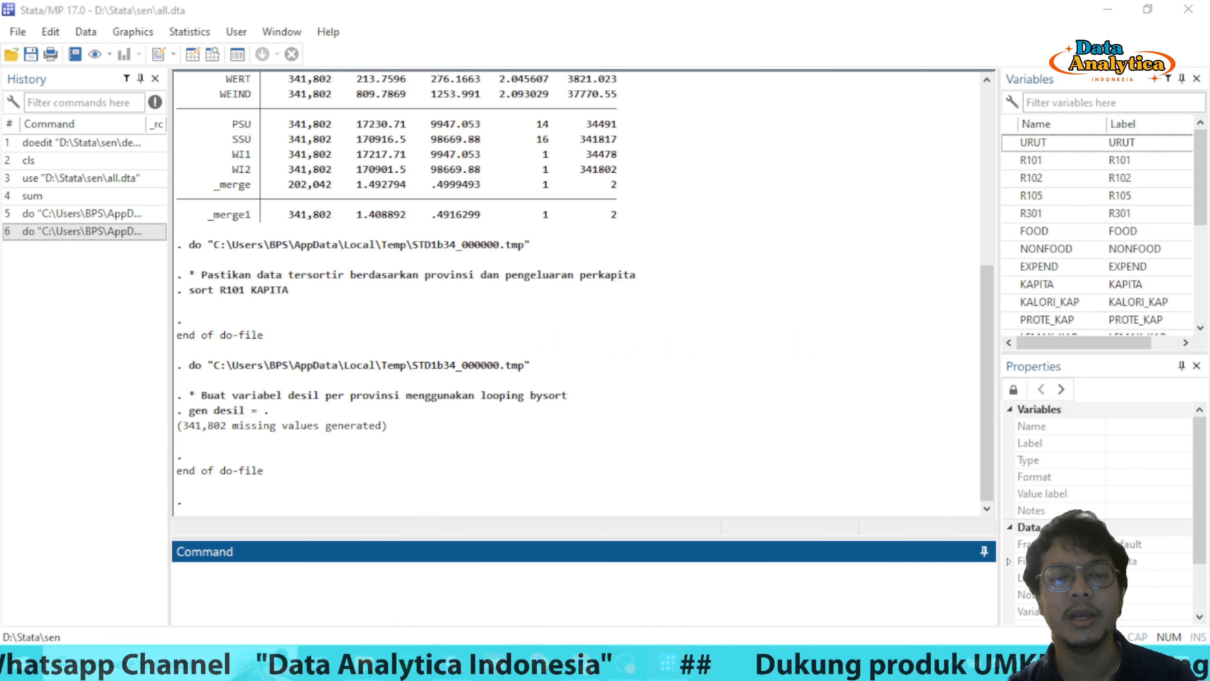
click(666, 594)
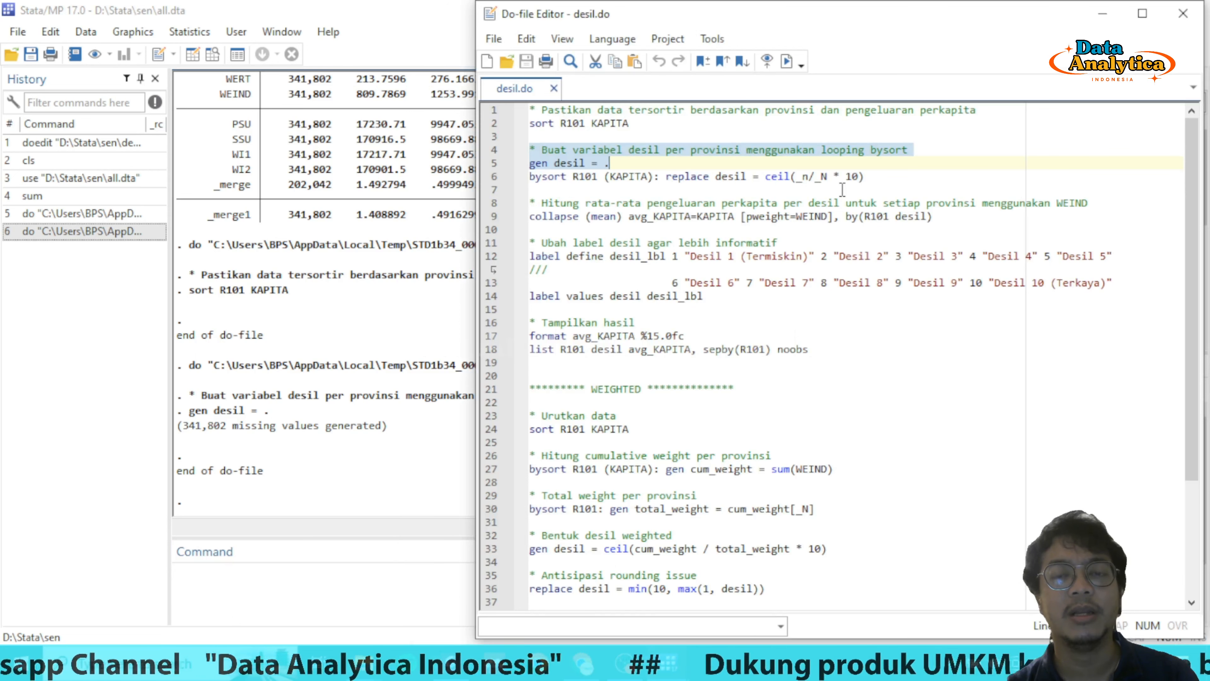
drag(863, 176, 531, 179)
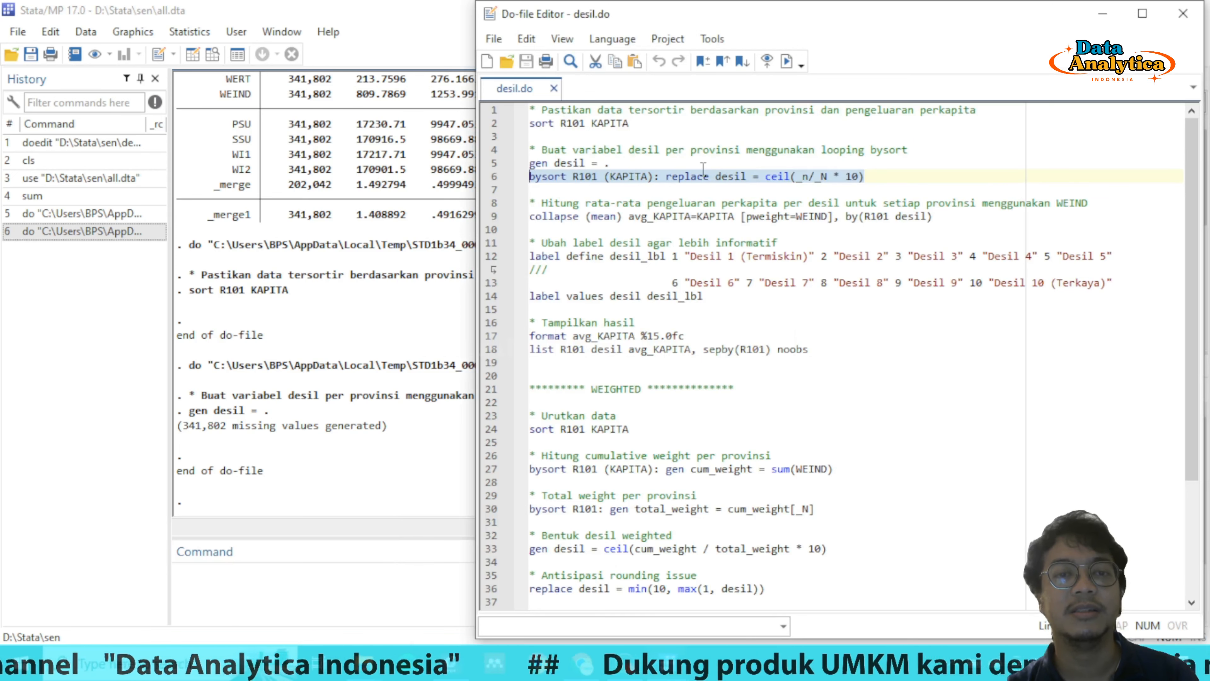
click(787, 62)
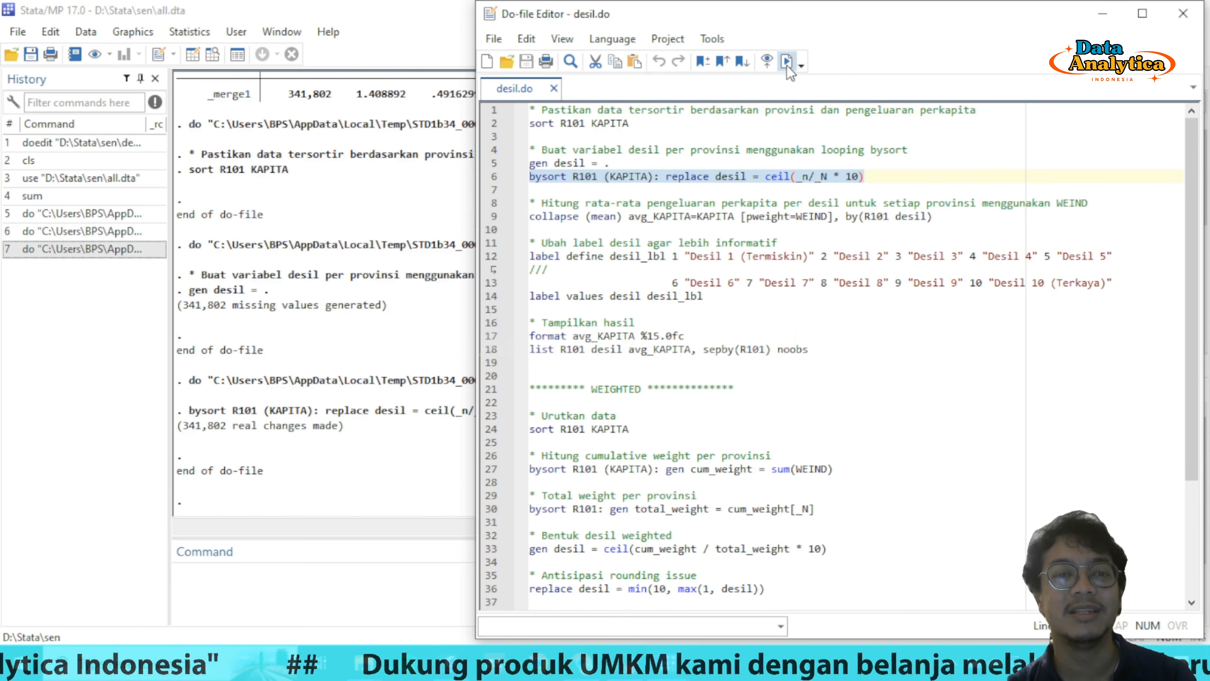
click(360, 328)
Check the decile values filled into the desil column in the data editor.
mouse_move(670, 672)
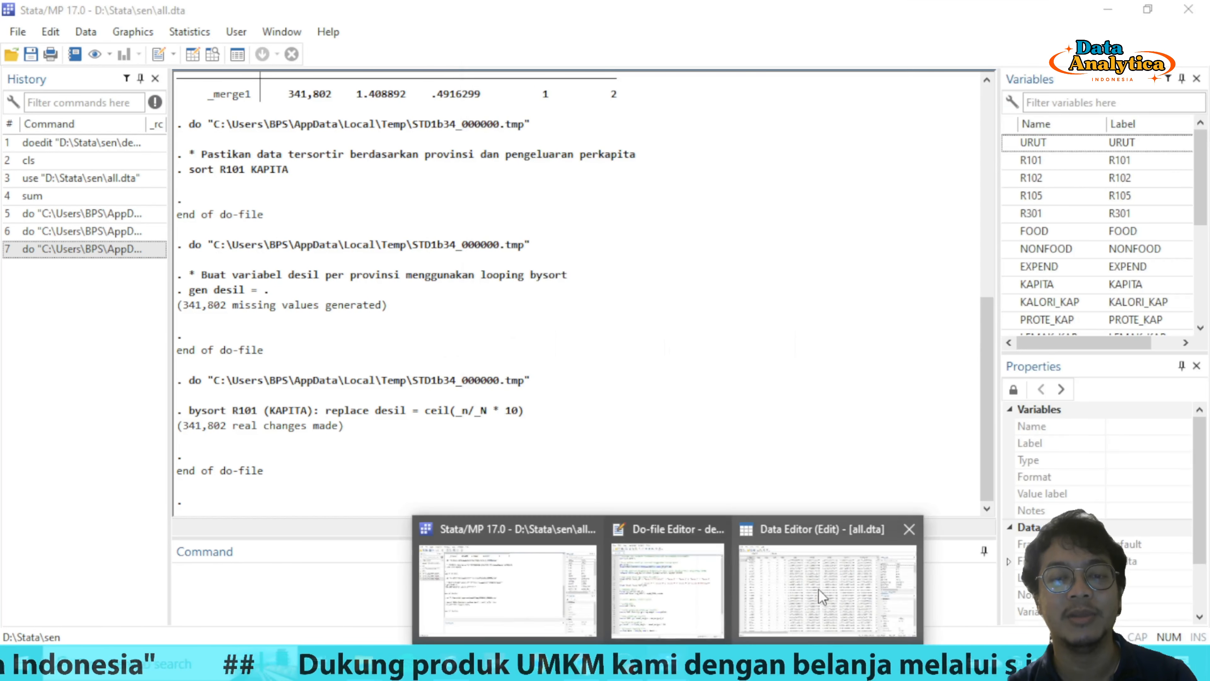
click(820, 562)
scroll(634, 295, left, 10)
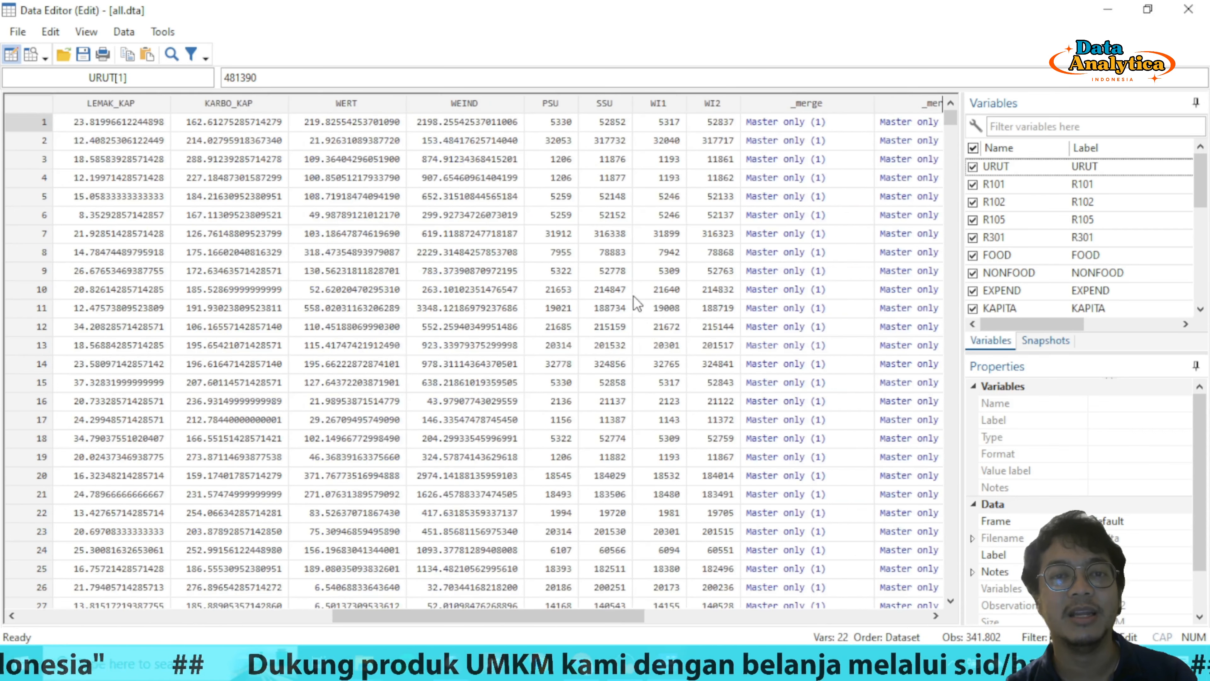
scroll(634, 295, right, 6)
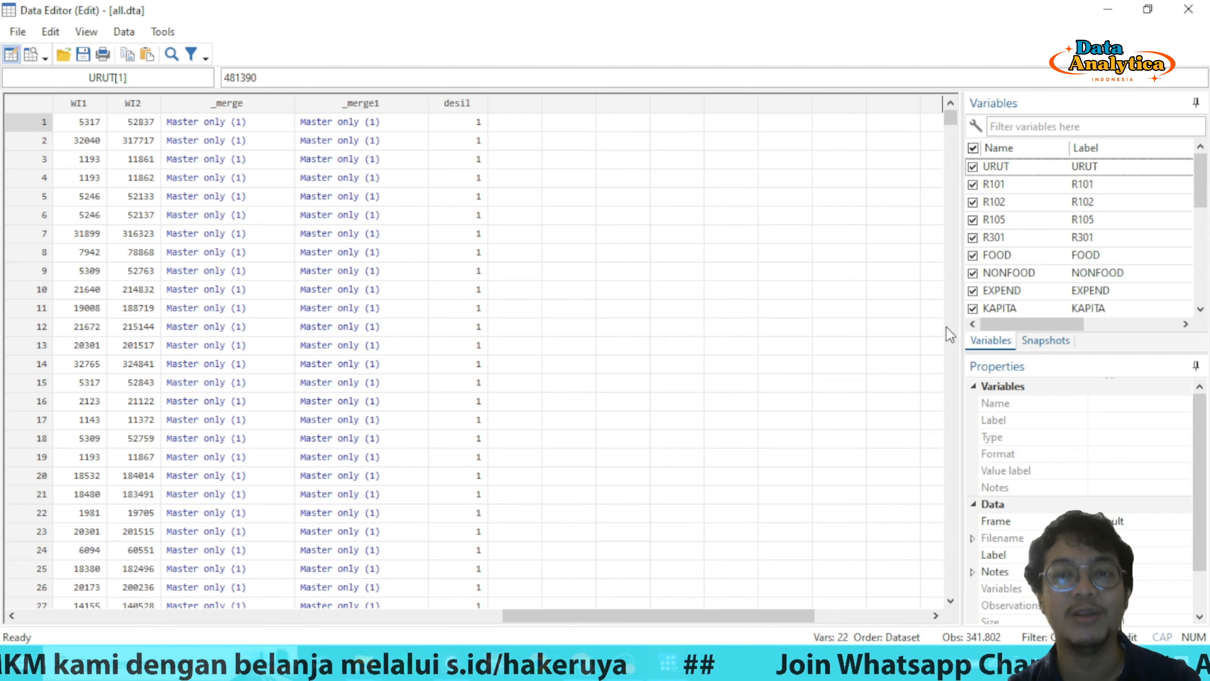
Check the desil value of row 73805 against the province and per-capita expenditure in the same row of the data editor.
drag(948, 126, 960, 211)
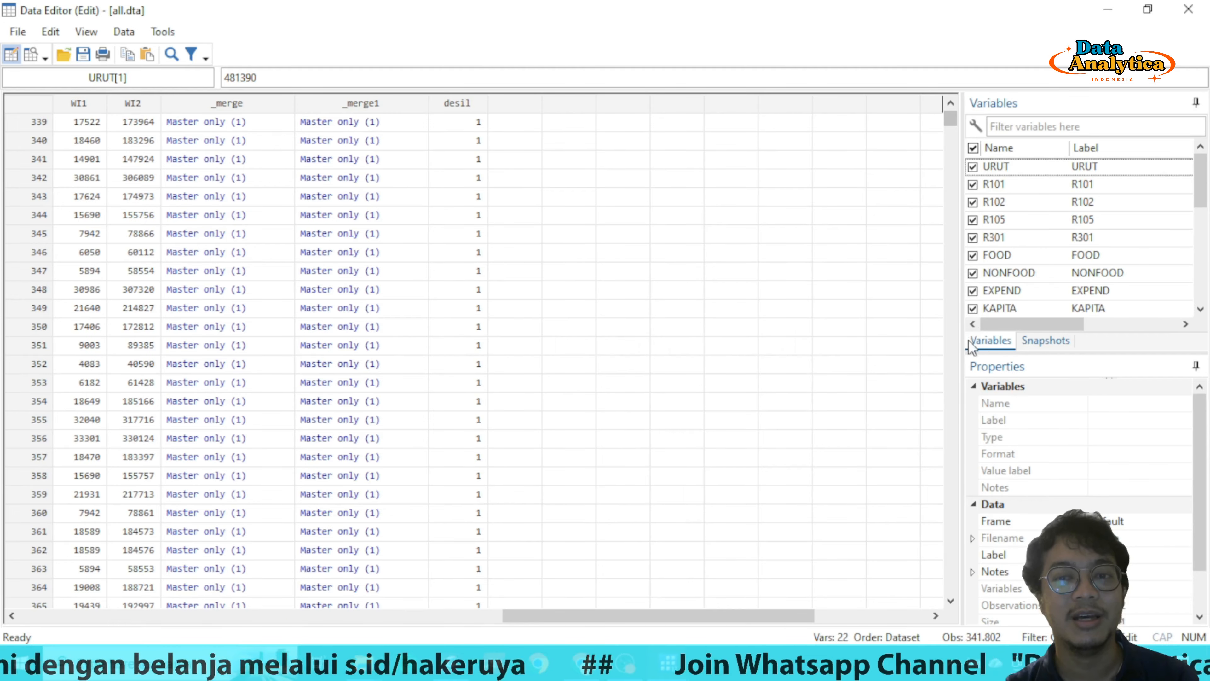
drag(951, 120, 961, 224)
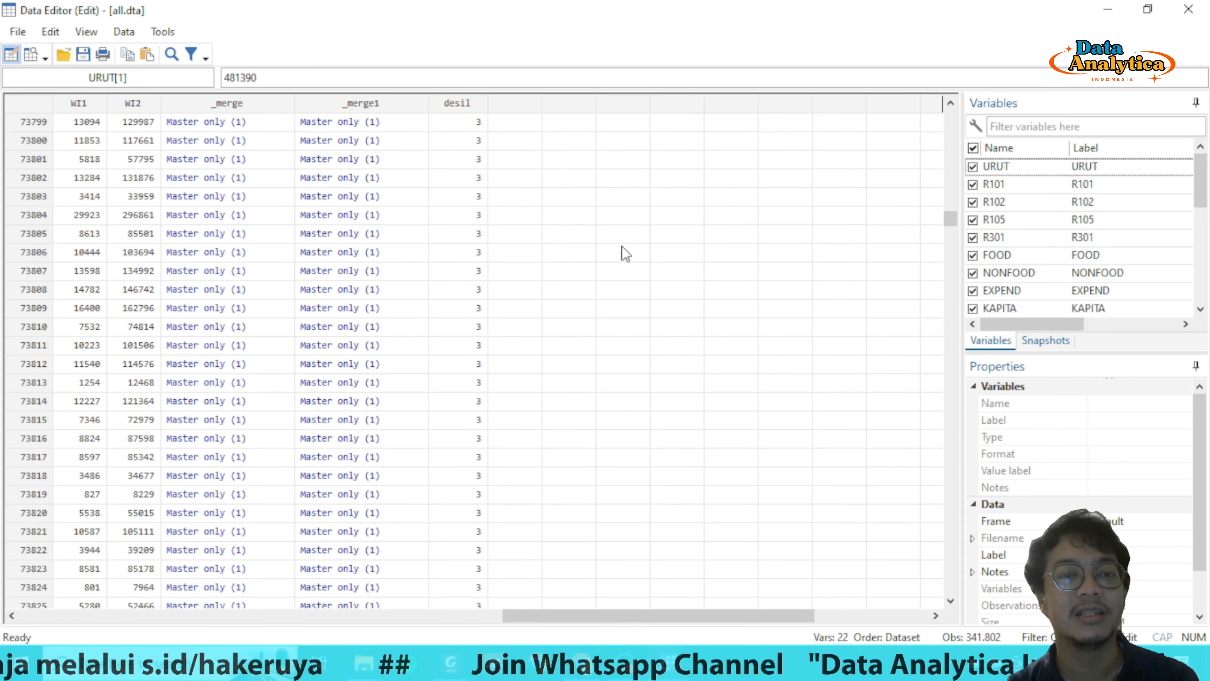
click(466, 233)
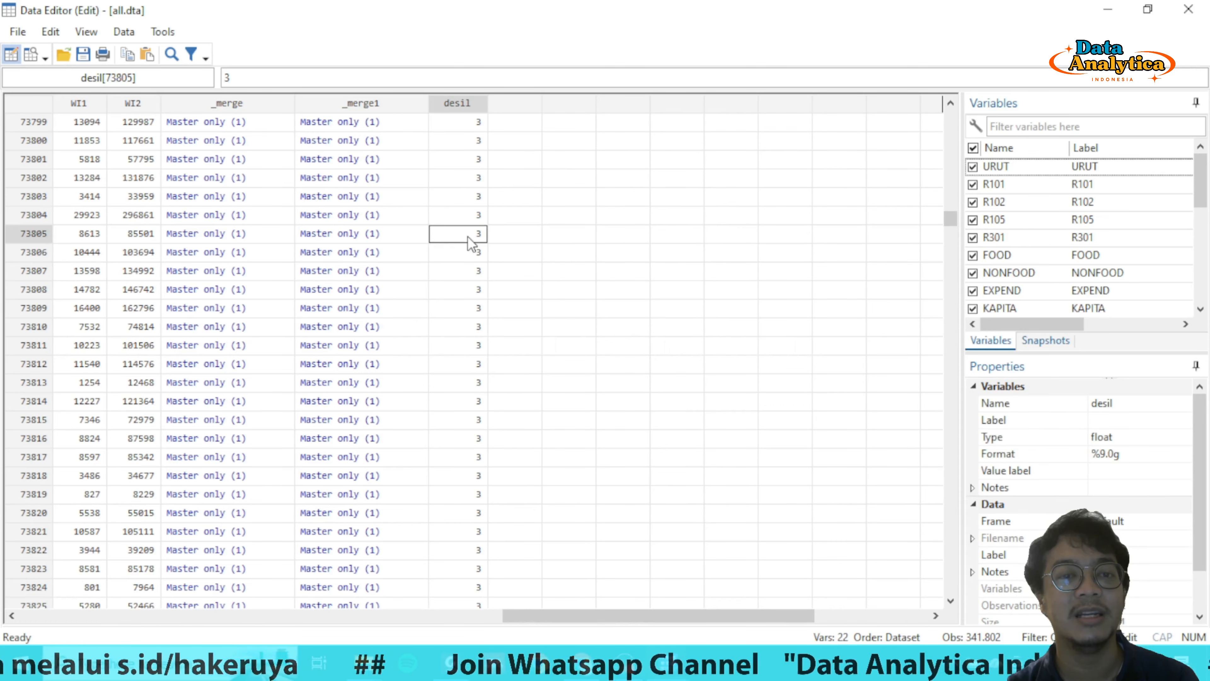
click(29, 233)
drag(712, 614, 161, 612)
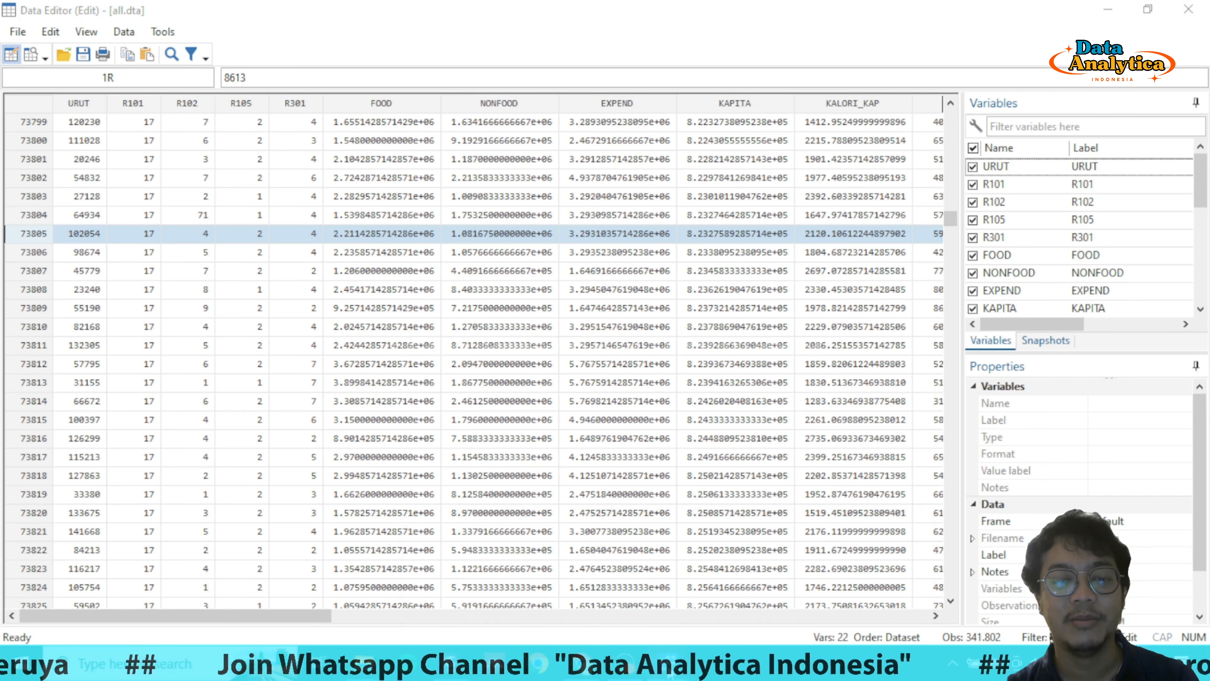
Run collapse (mean) avg_KAPITA=KAPITA [pweight=WEIND], by(R101 desil) from desil.do to average per-capita expenditure by province and decile.
mouse_move(626, 638)
click(665, 585)
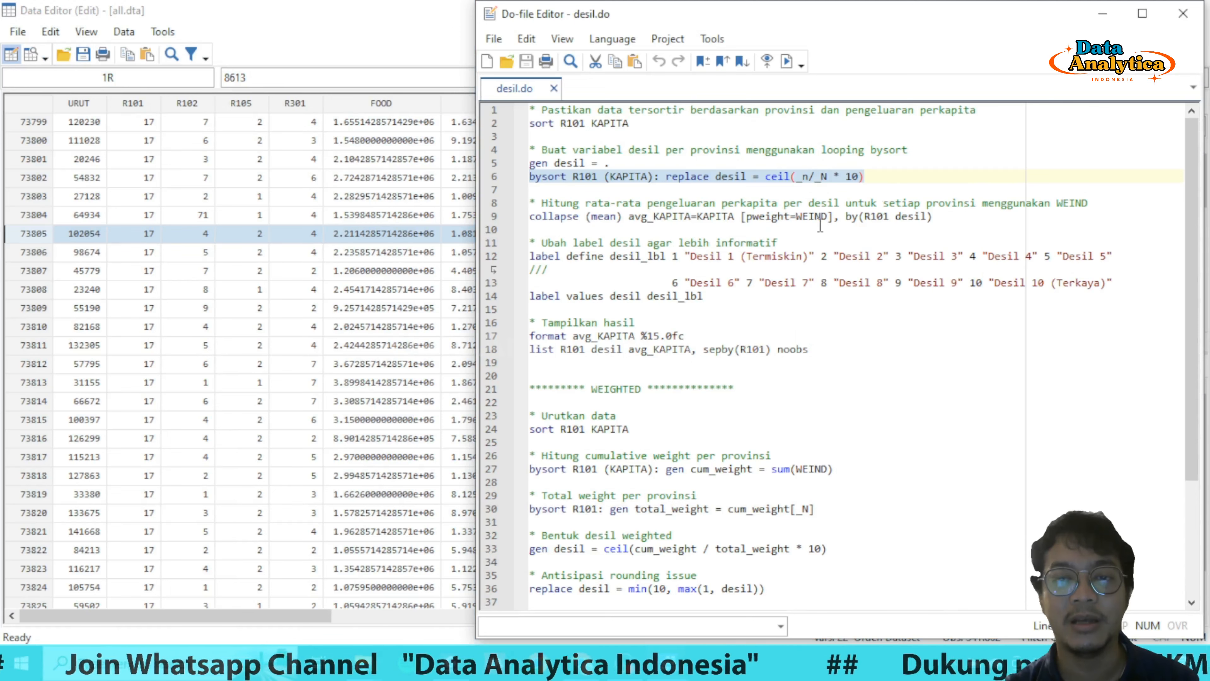
drag(955, 221, 532, 196)
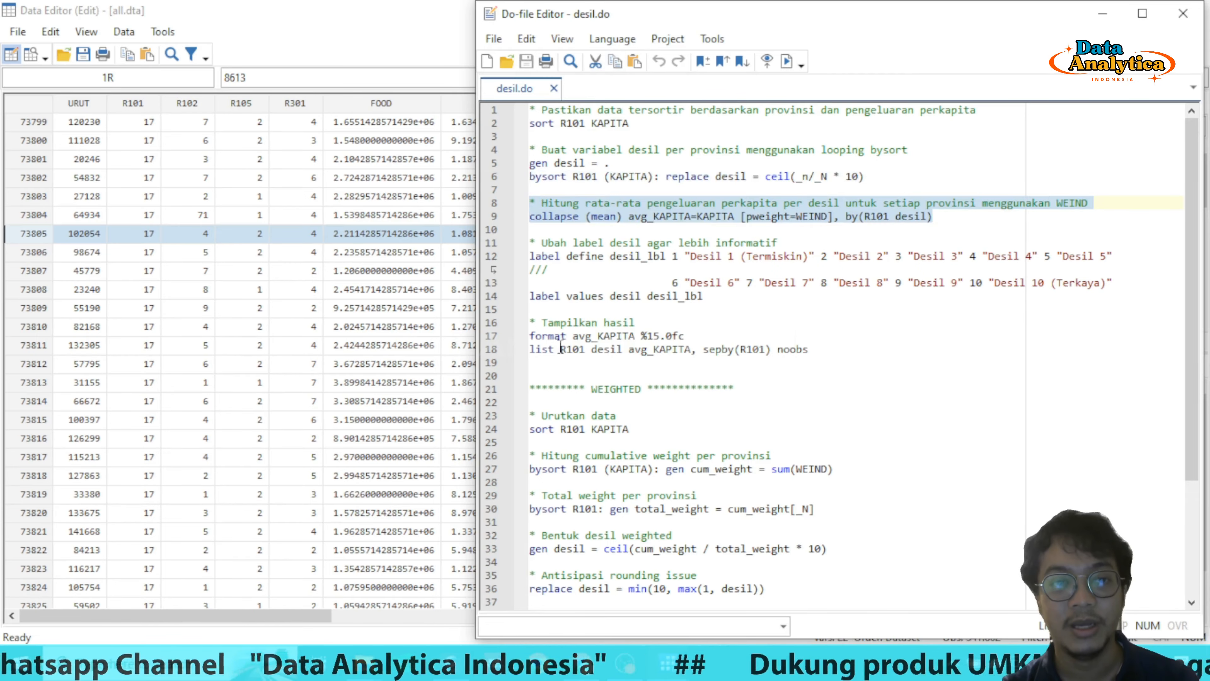
click(344, 17)
click(1193, 10)
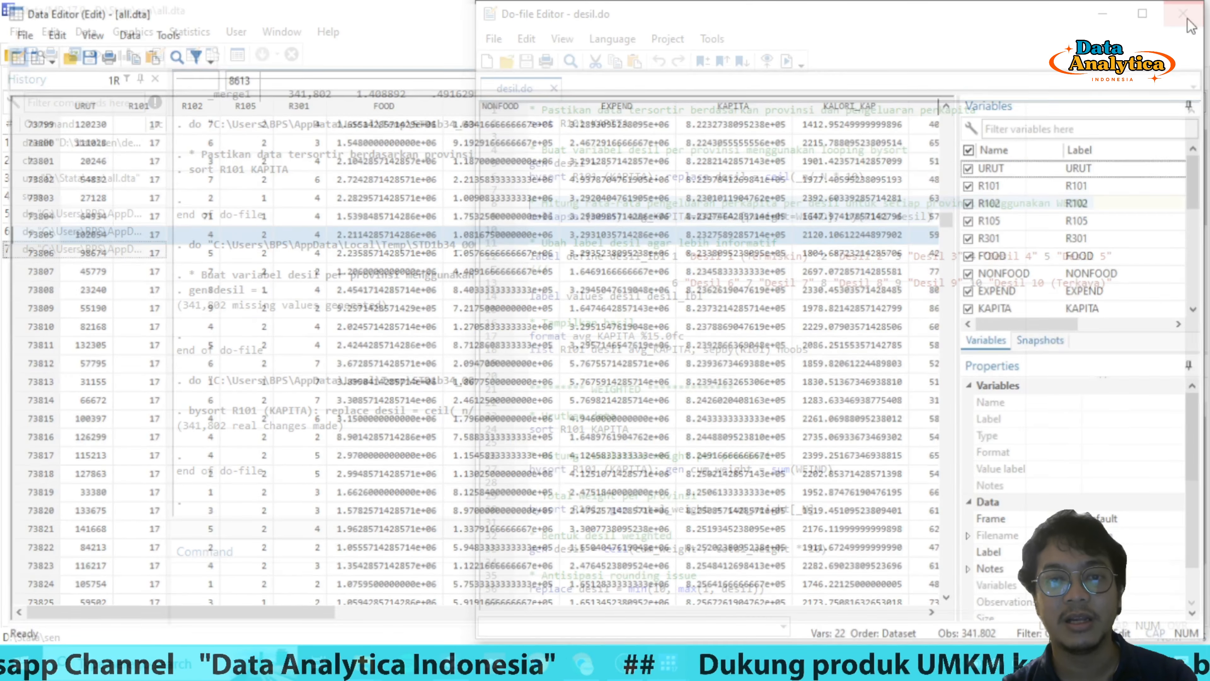
mouse_move(670, 663)
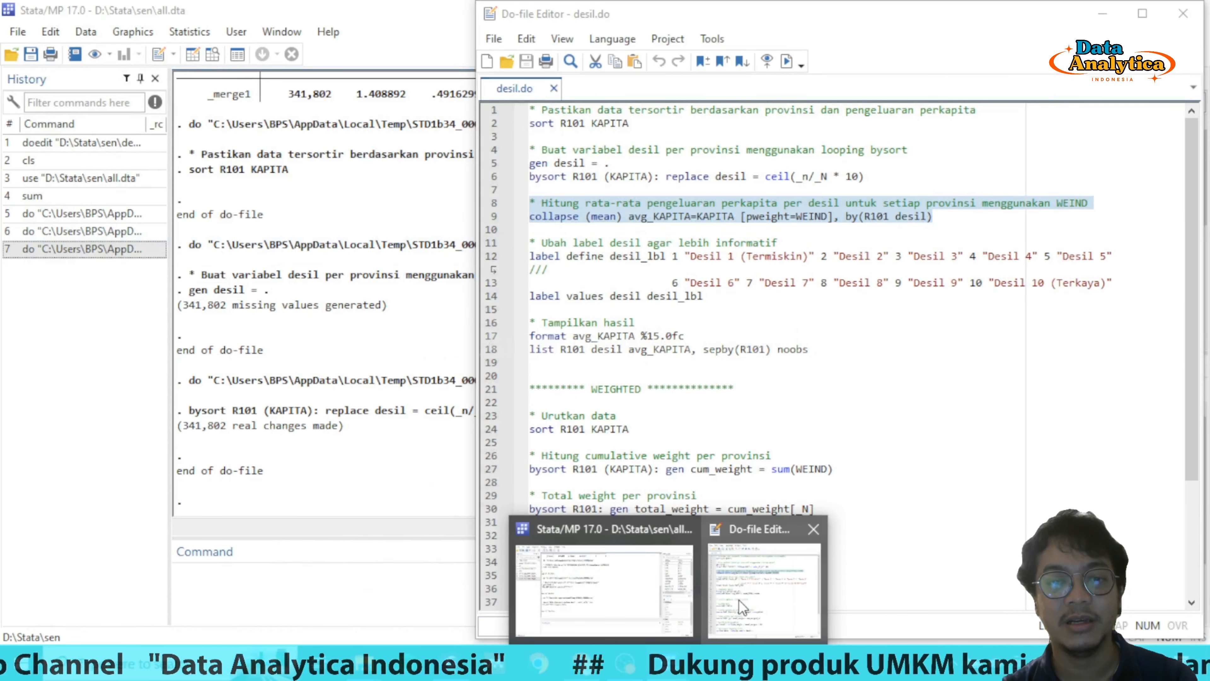
click(738, 599)
click(786, 61)
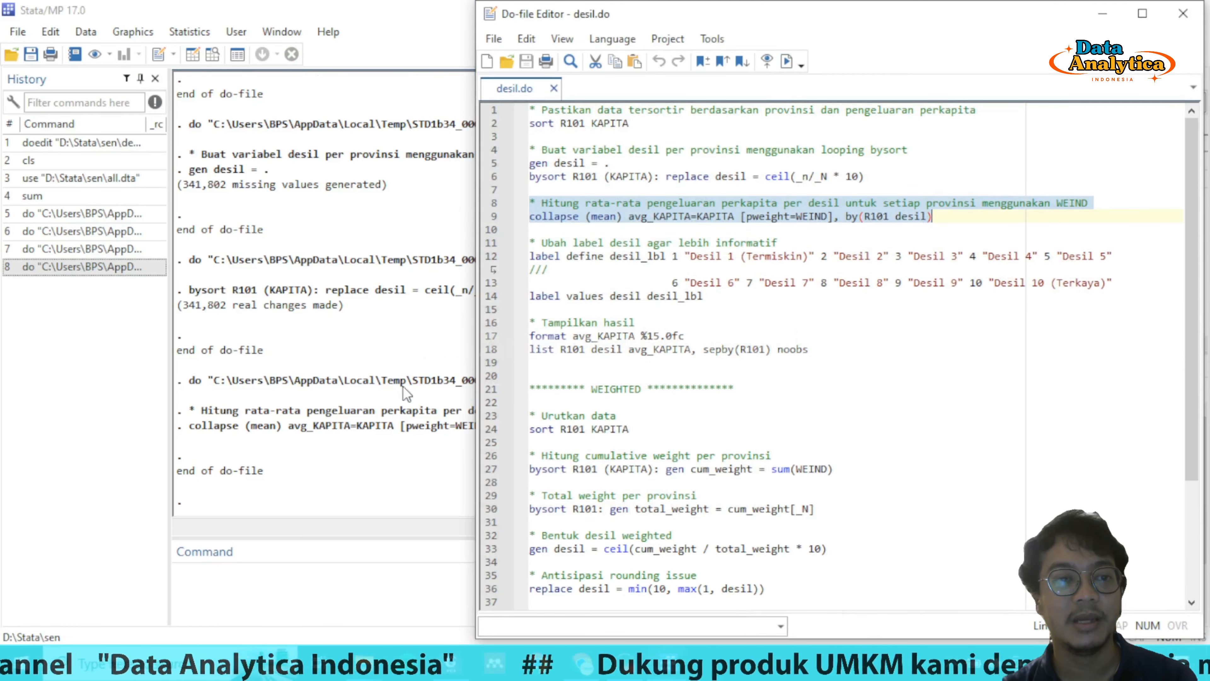
Examine the collapsed dataset's R101, desil and avg_KAPITA values for provinces 11, 12 and 13 in the data editor.
click(193, 53)
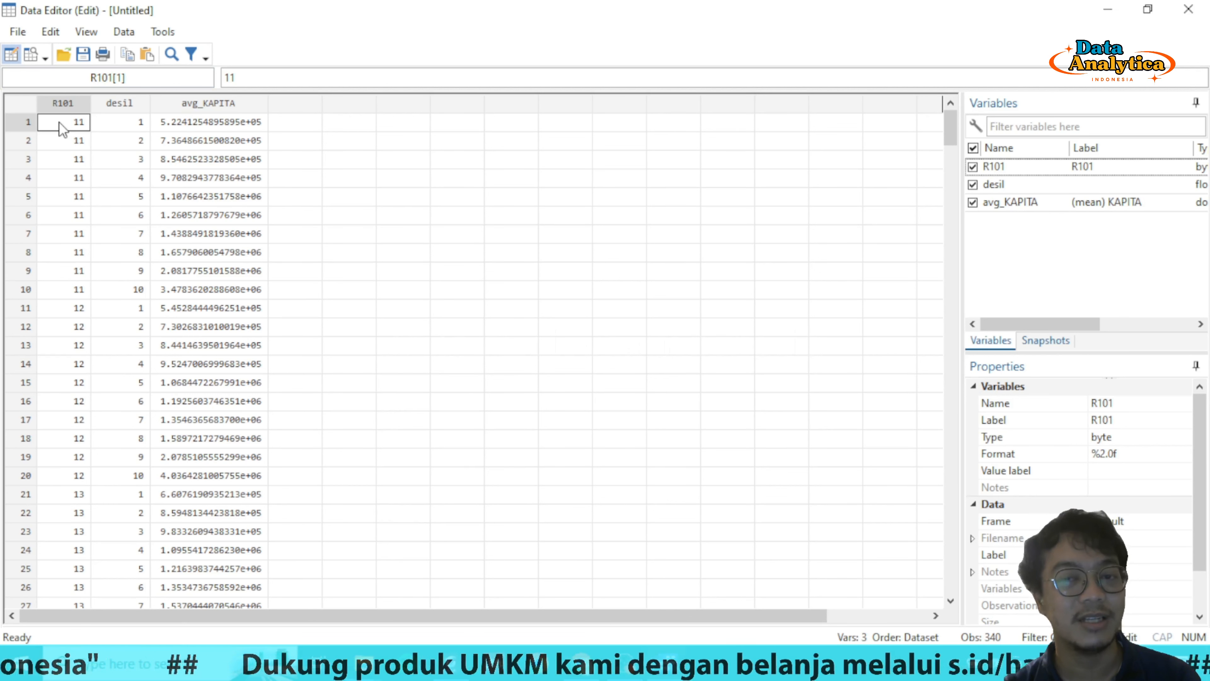
click(130, 120)
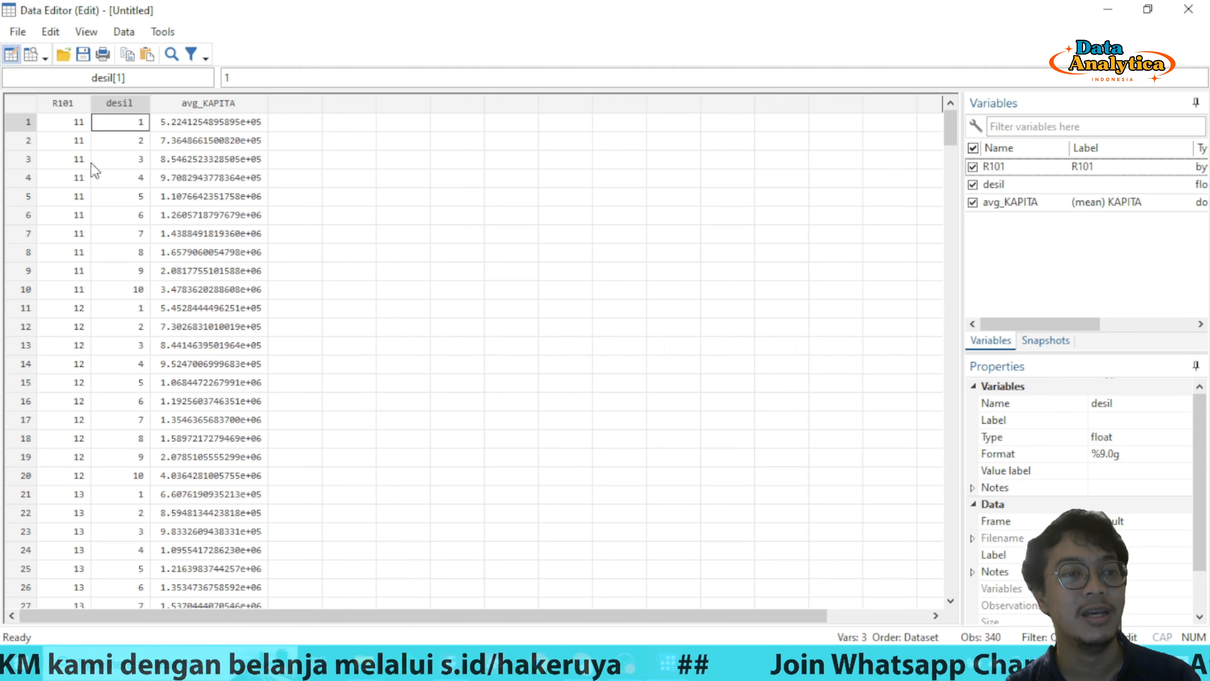
drag(63, 126, 251, 285)
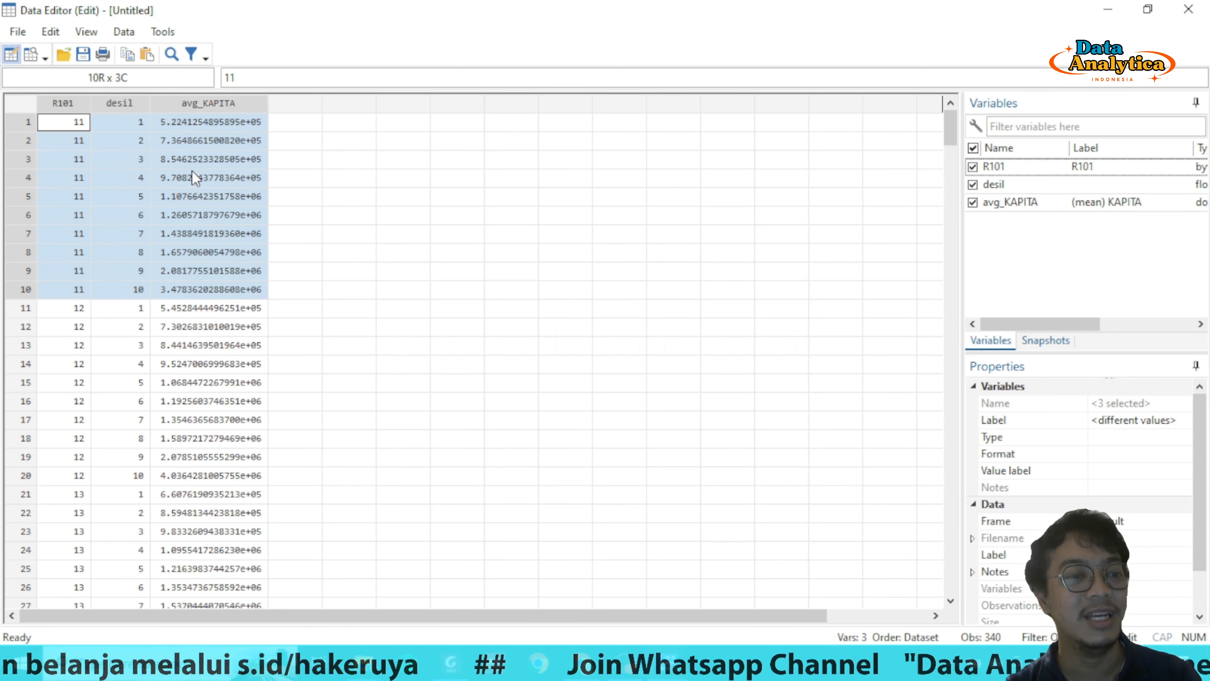
drag(60, 309, 211, 471)
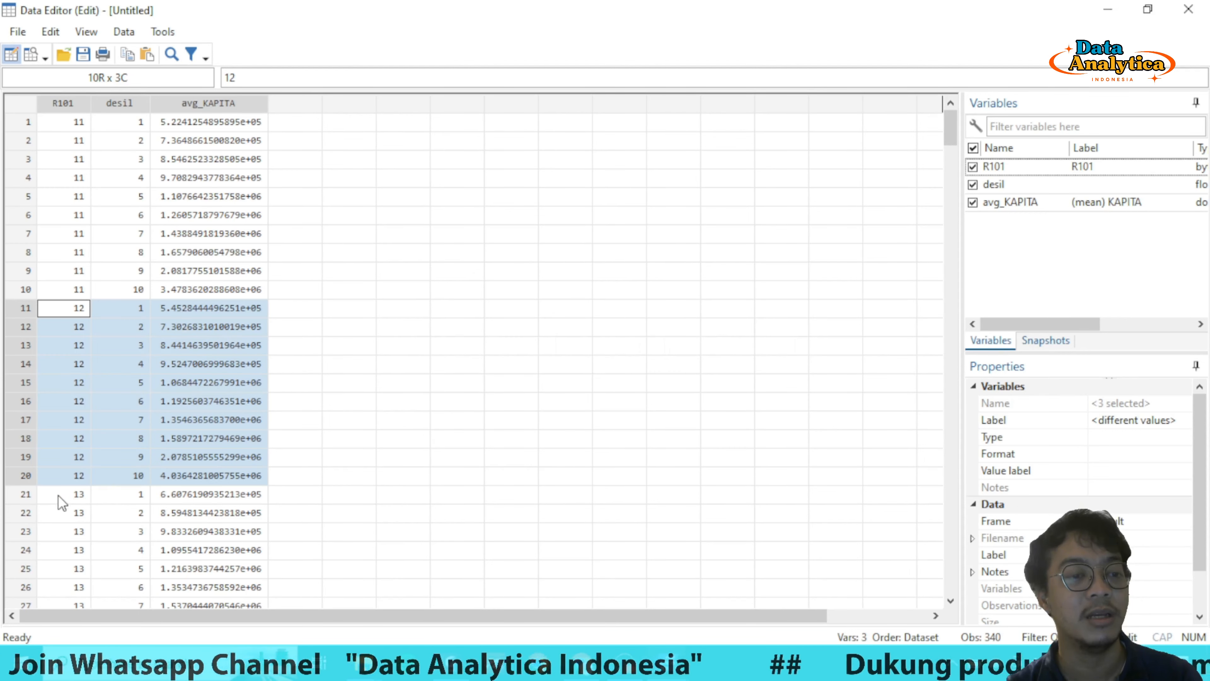
drag(58, 496, 189, 499)
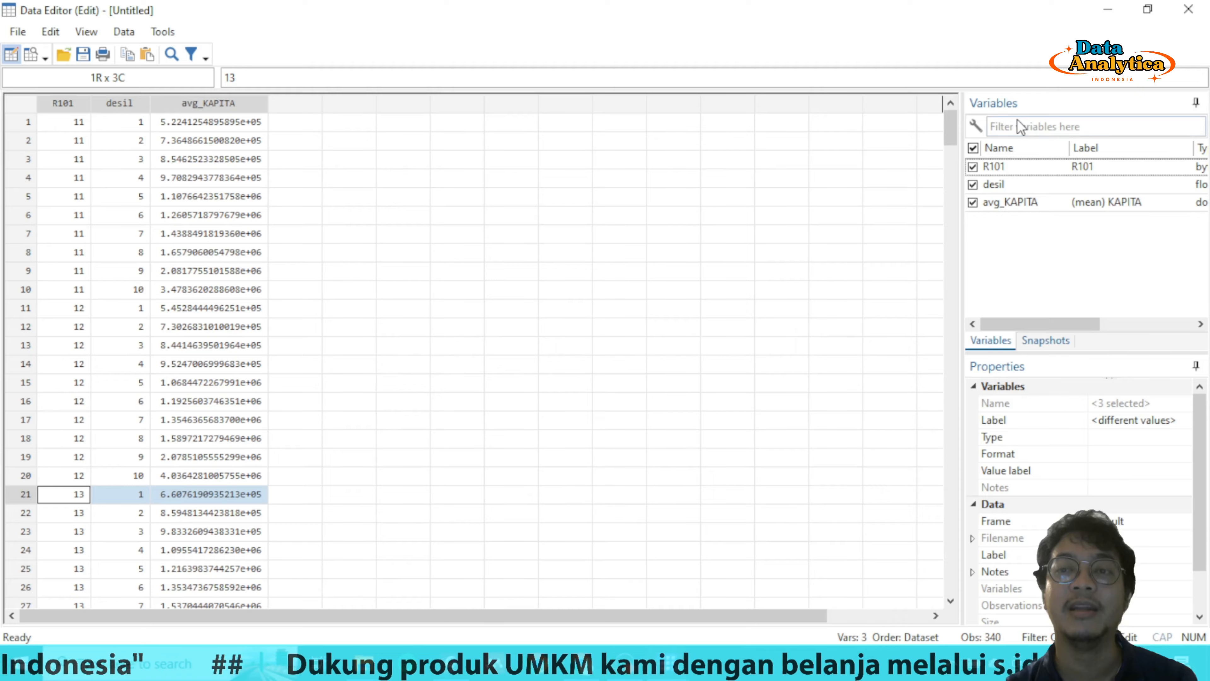
click(1200, 7)
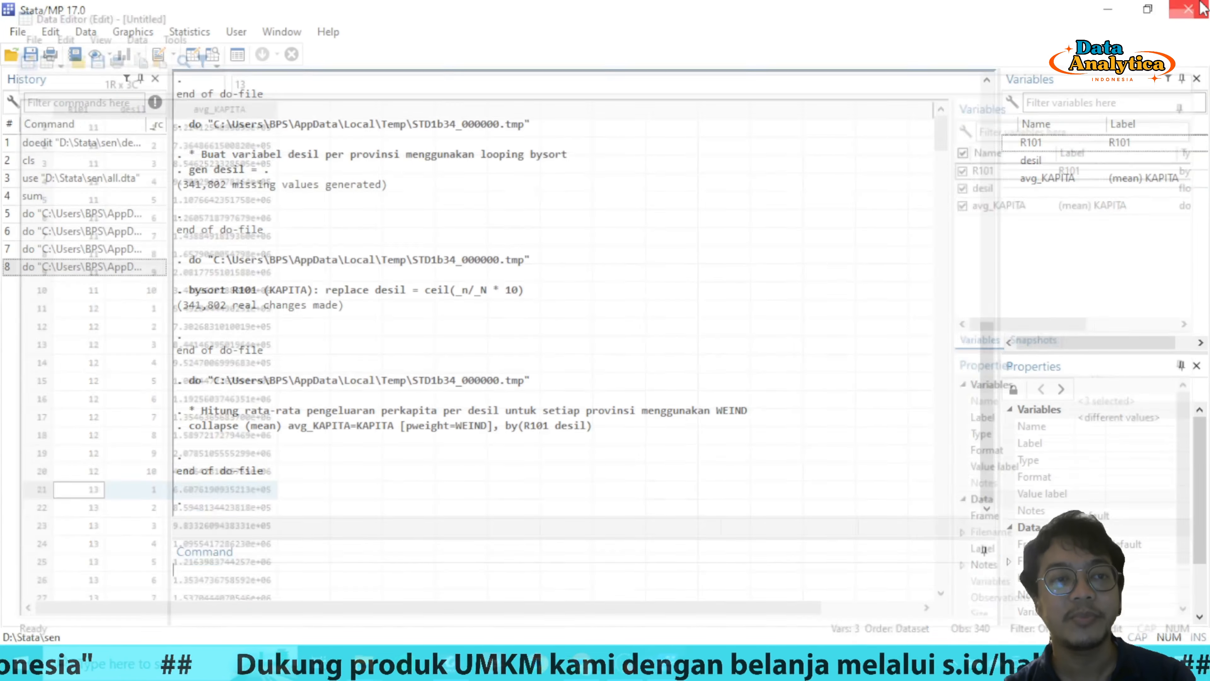
Run the desil.do block that defines desil_lbl, from "Desil 1 (Termiskin)" to "Desil 10 (Terkaya)", and applies it to desil.
mouse_move(668, 667)
click(763, 590)
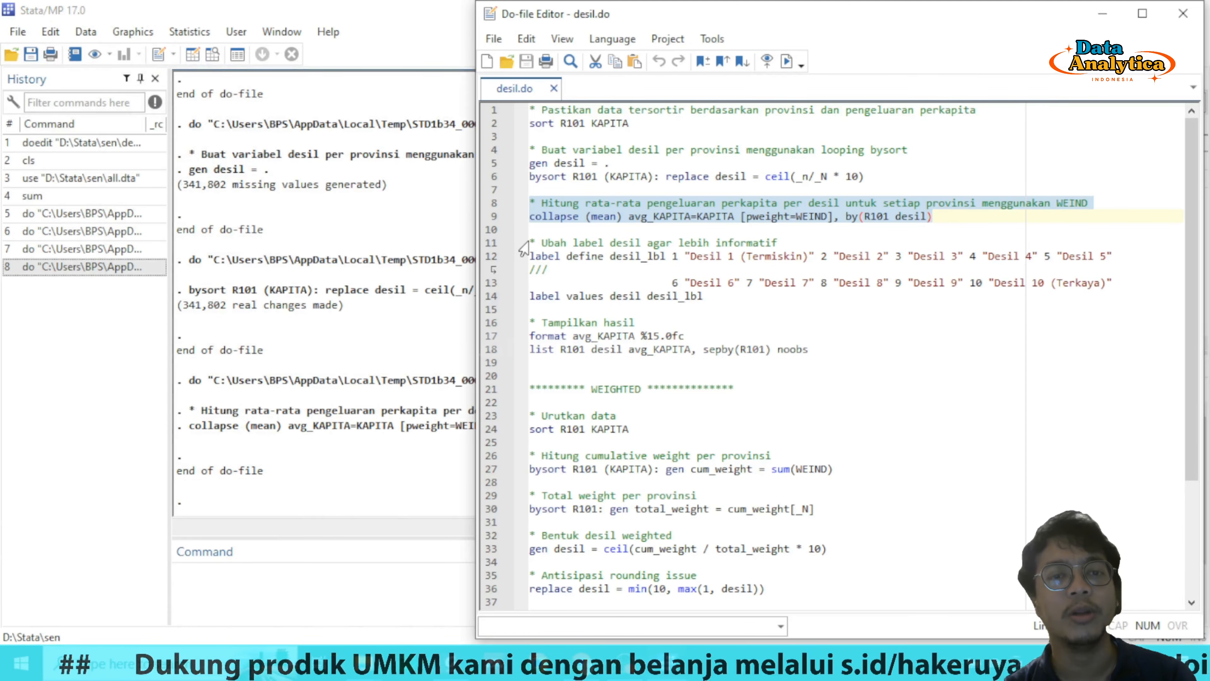
drag(530, 240, 731, 298)
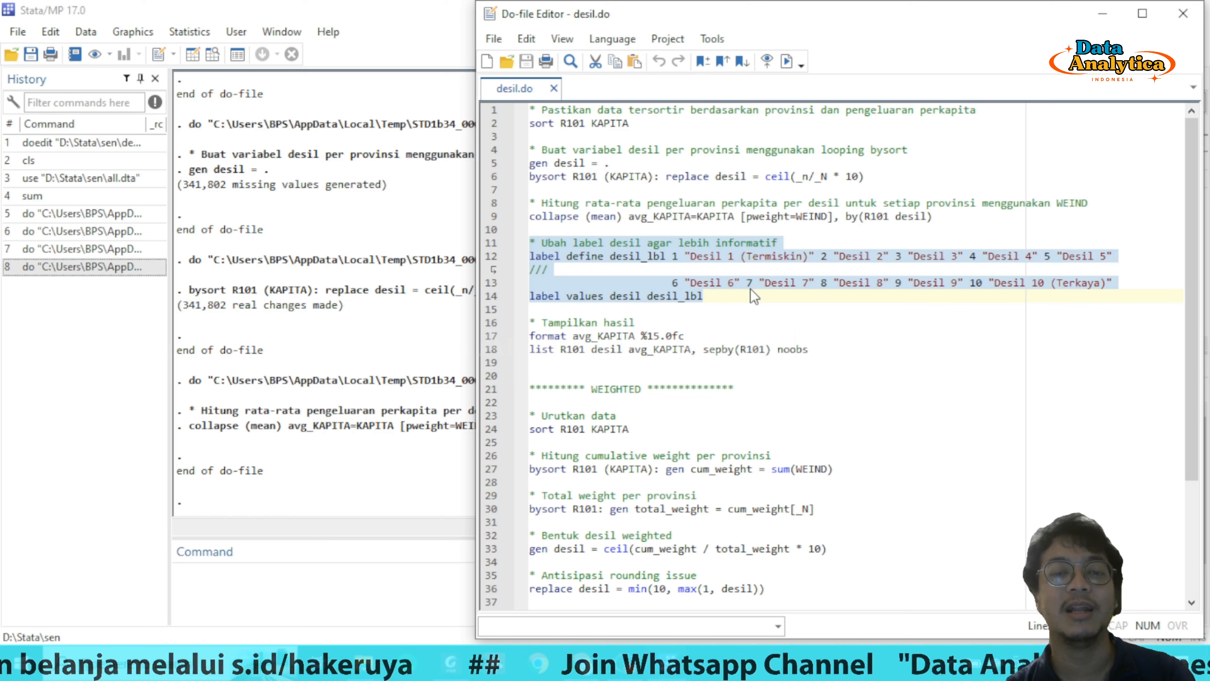
click(787, 62)
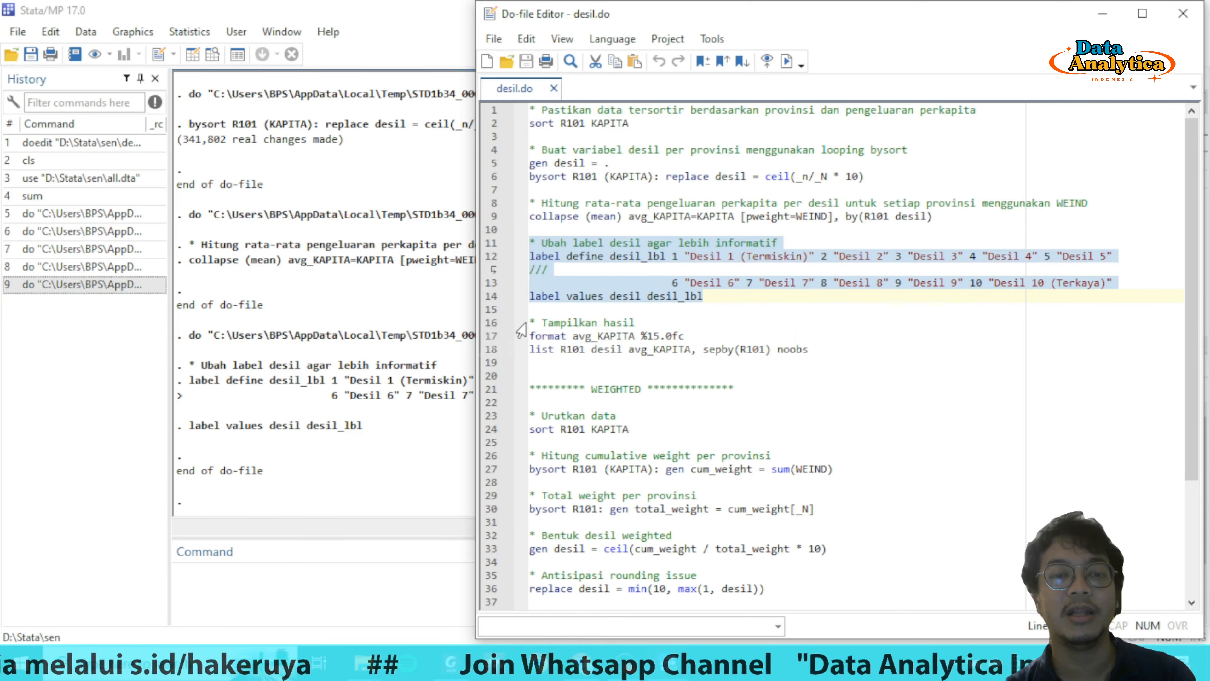
Run the desil.do lines that format avg_KAPITA as %15.0fc and list R101, desil and avg_KAPITA with sepby(R101) noobs.
drag(529, 322, 815, 350)
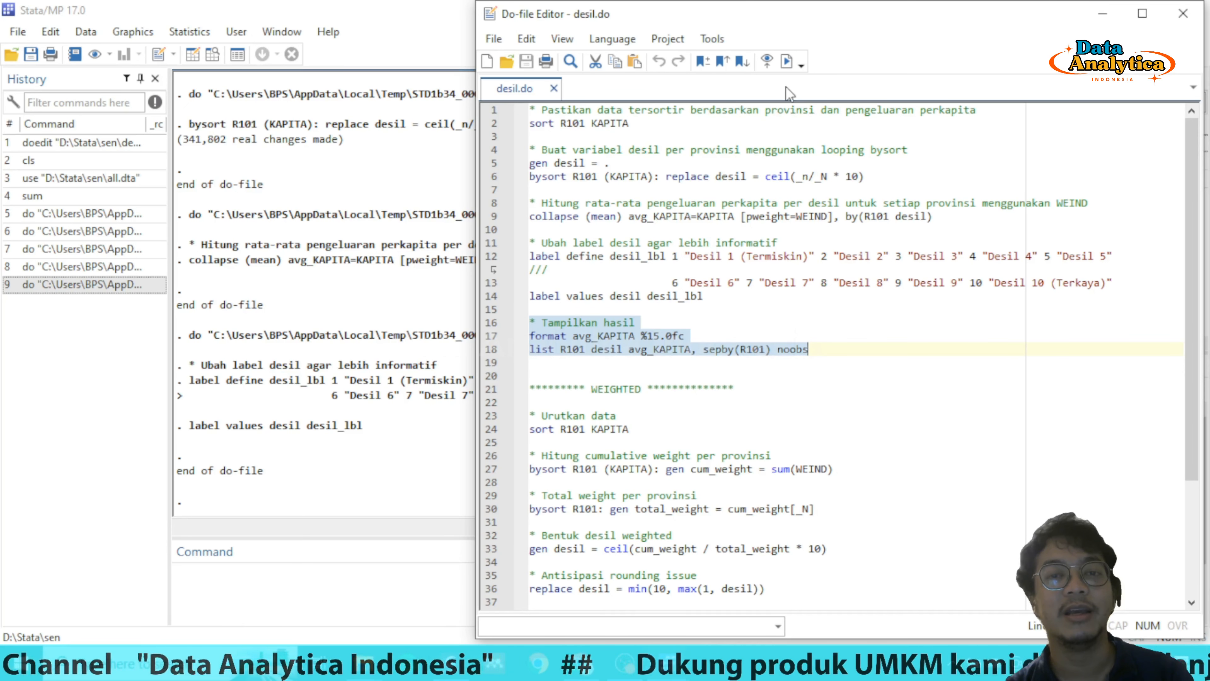
click(788, 62)
click(322, 339)
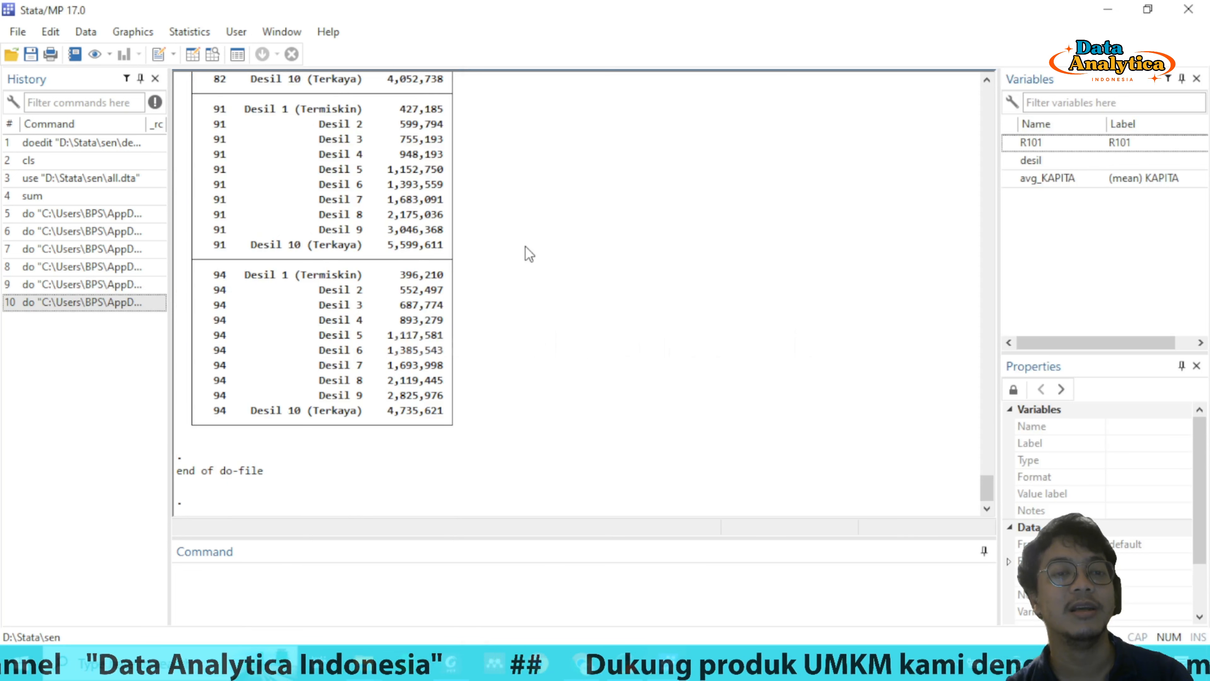
Review the listed results from the start, comparing average per-capita expenditure of Desil 1 and Desil 10 in province 11.
scroll(527, 252, up, 20)
scroll(528, 254, up, 20)
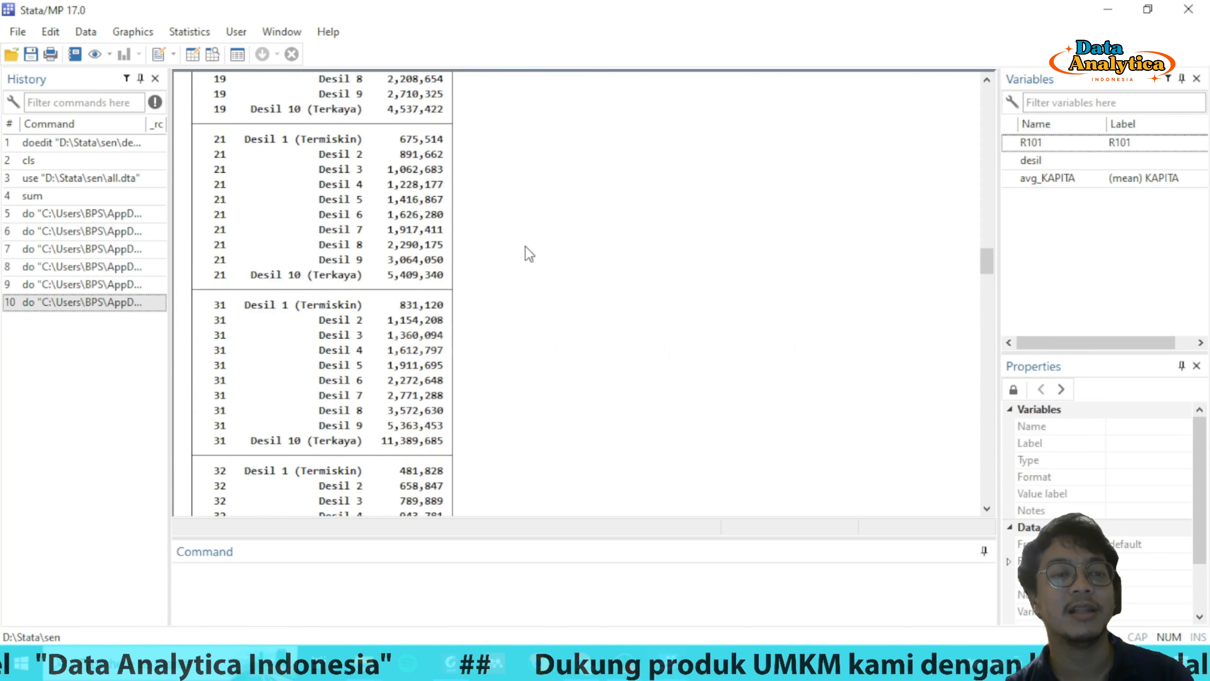
scroll(528, 254, up, 20)
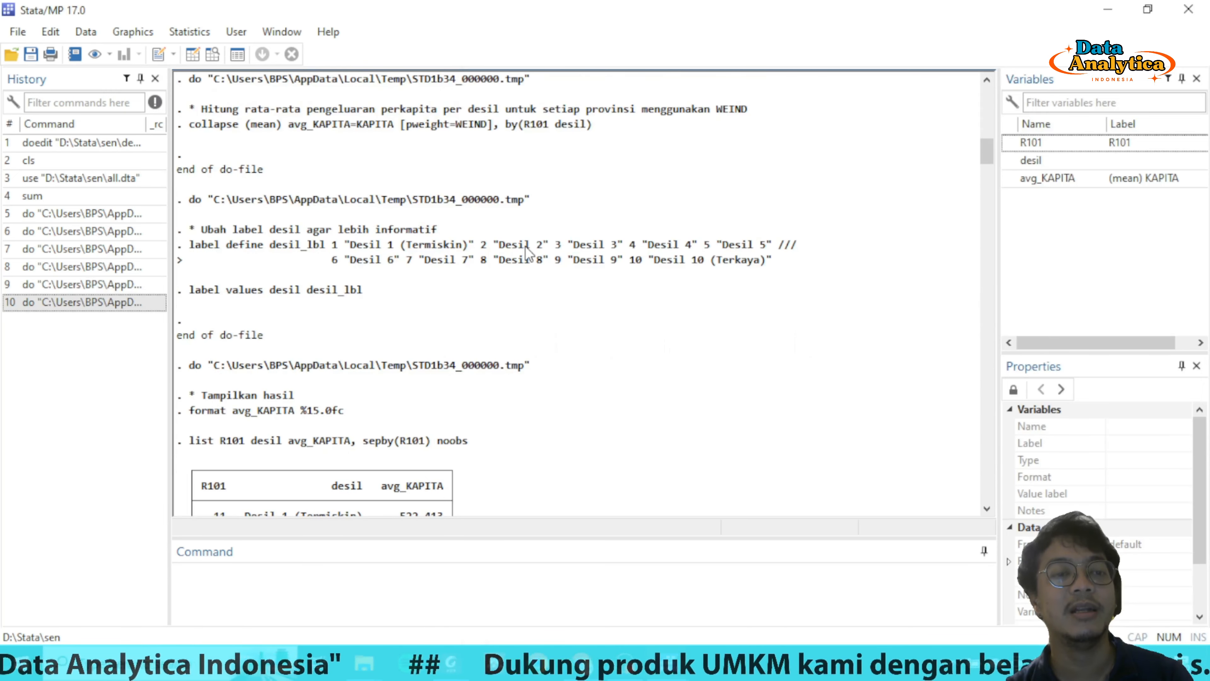
scroll(527, 253, down, 6)
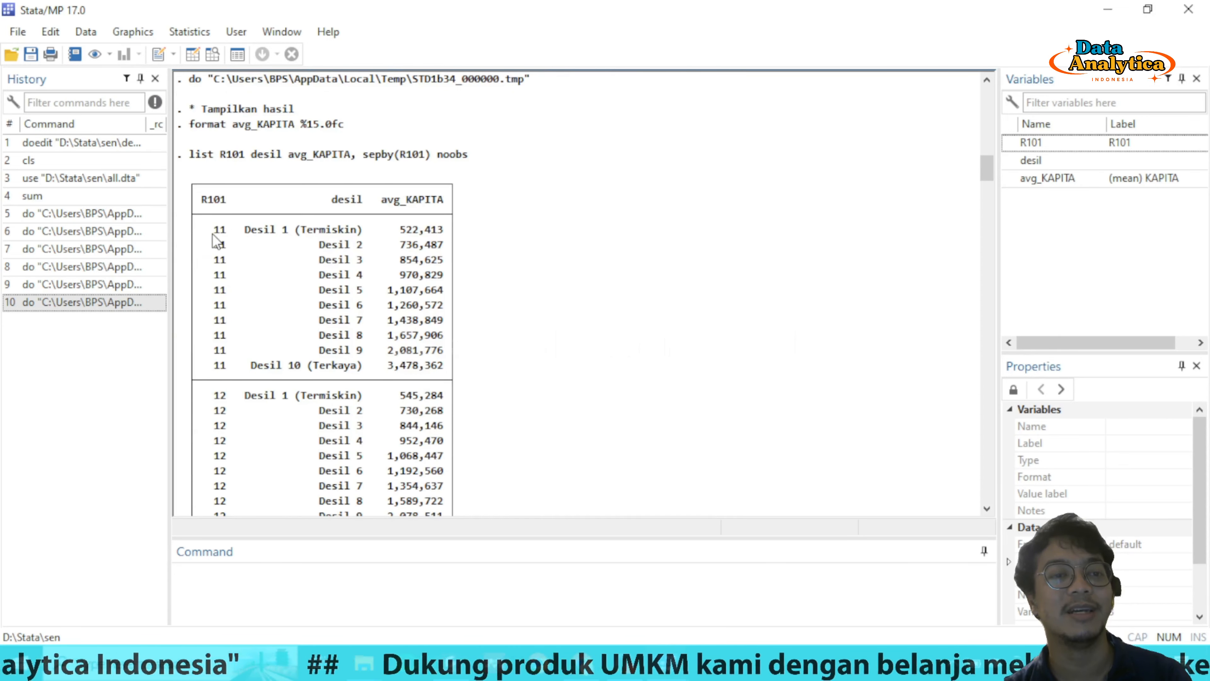
drag(208, 229, 442, 236)
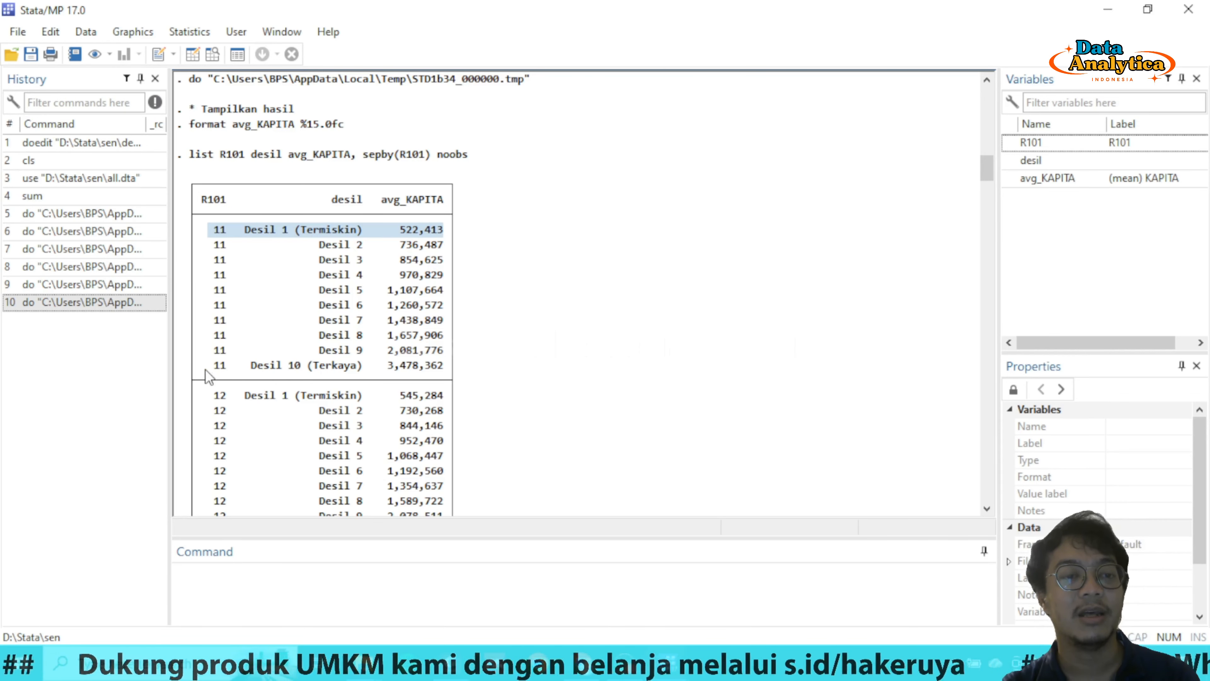
drag(206, 367, 451, 365)
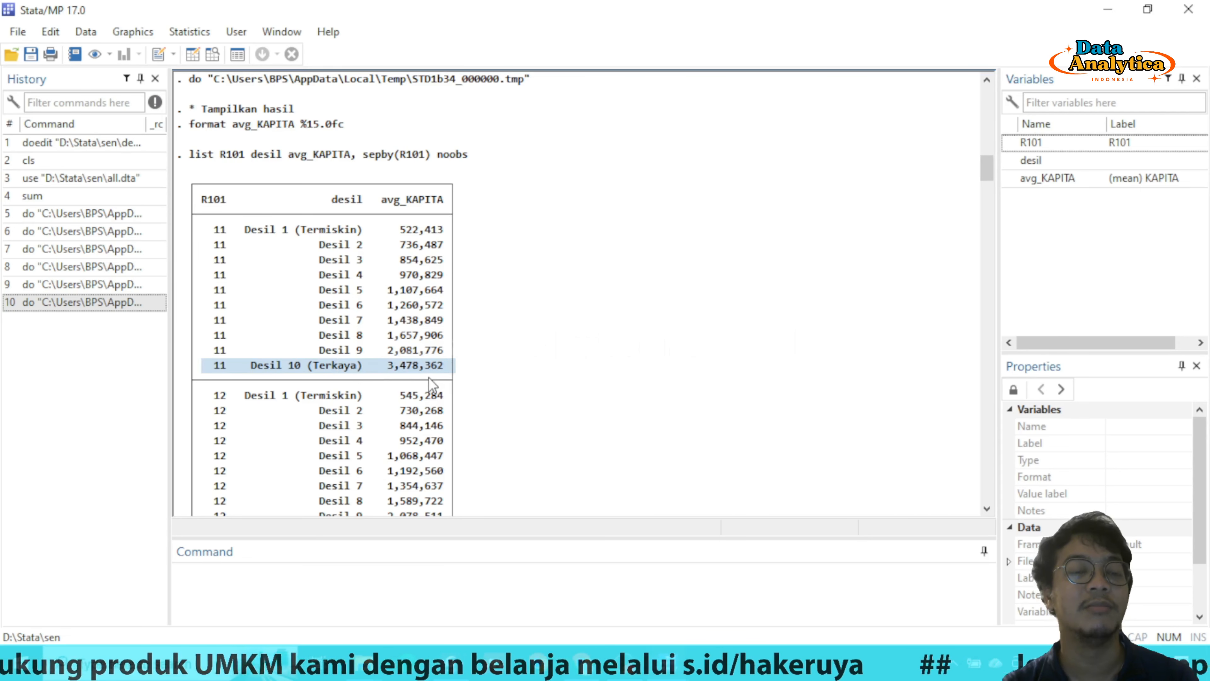